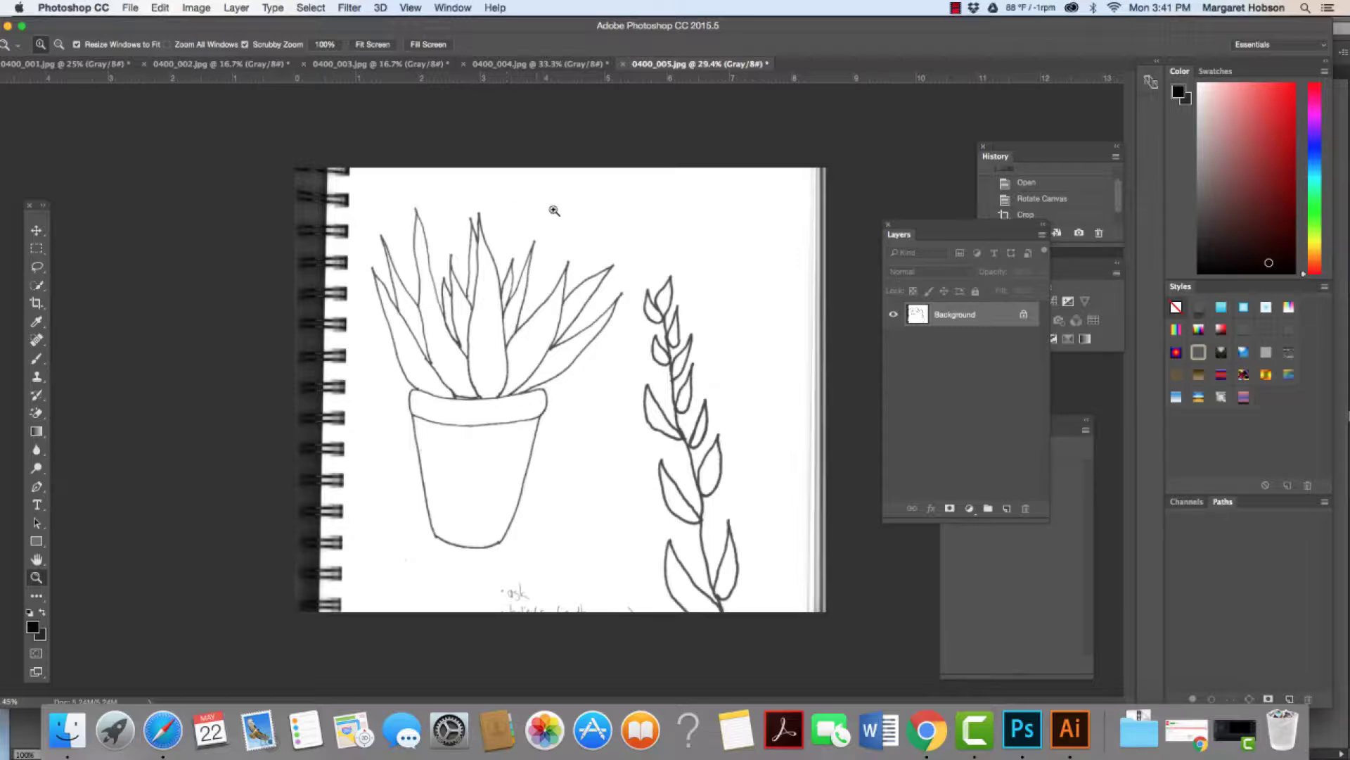
Convert the locked Background of 0400_005.jpg to a regular layer and outline the potted aloe with a freehand Lasso selection.
{"action": "left_click", "coordinate": [36, 230]}
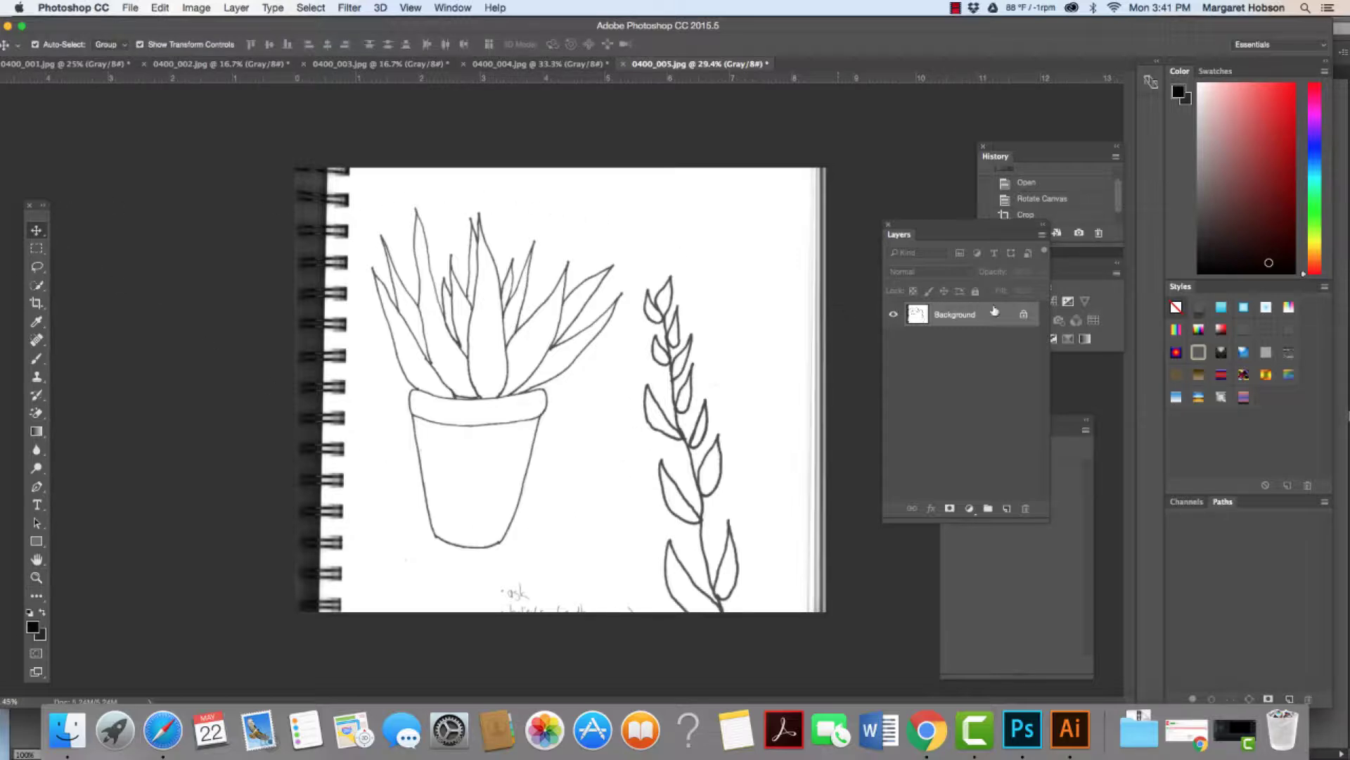
{"action": "left_click", "coordinate": [1023, 314]}
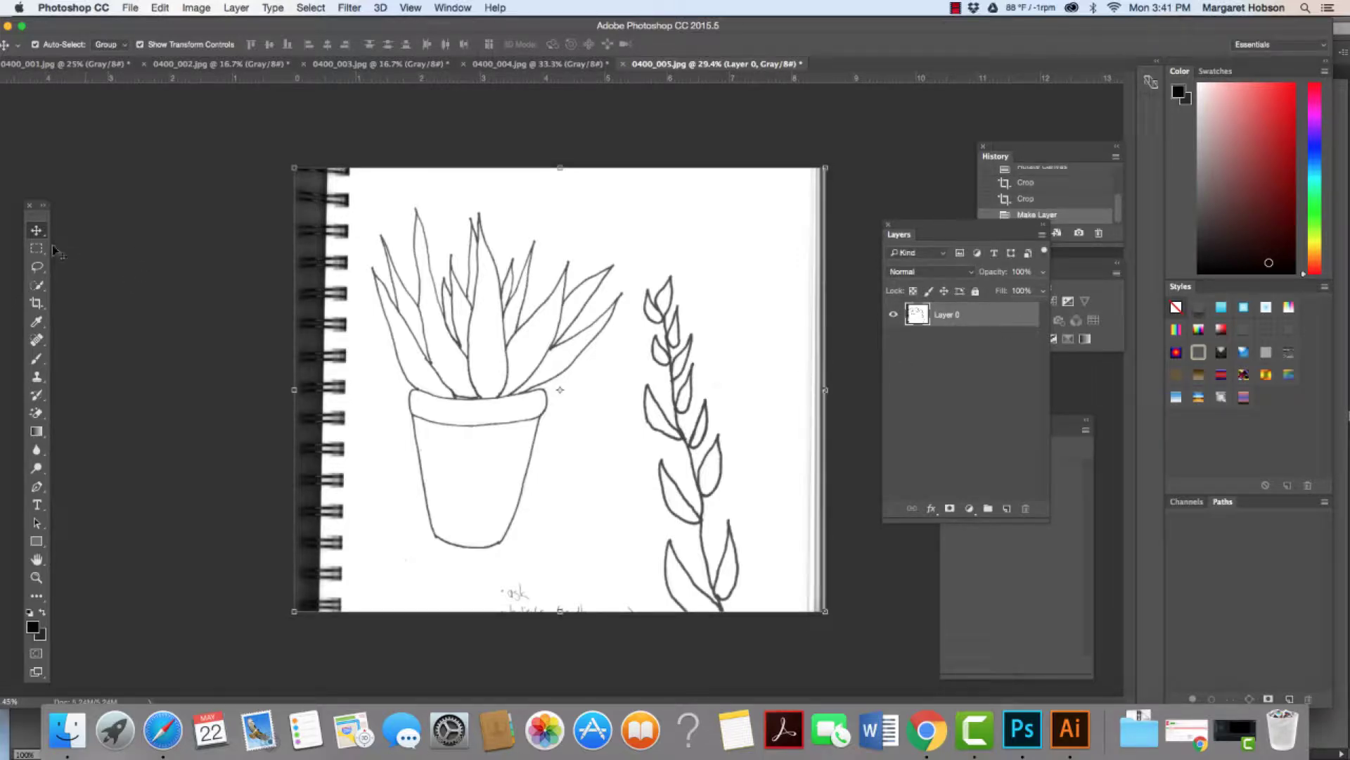
{"action": "left_click", "coordinate": [41, 268]}
{"action": "left_click", "coordinate": [70, 270]}
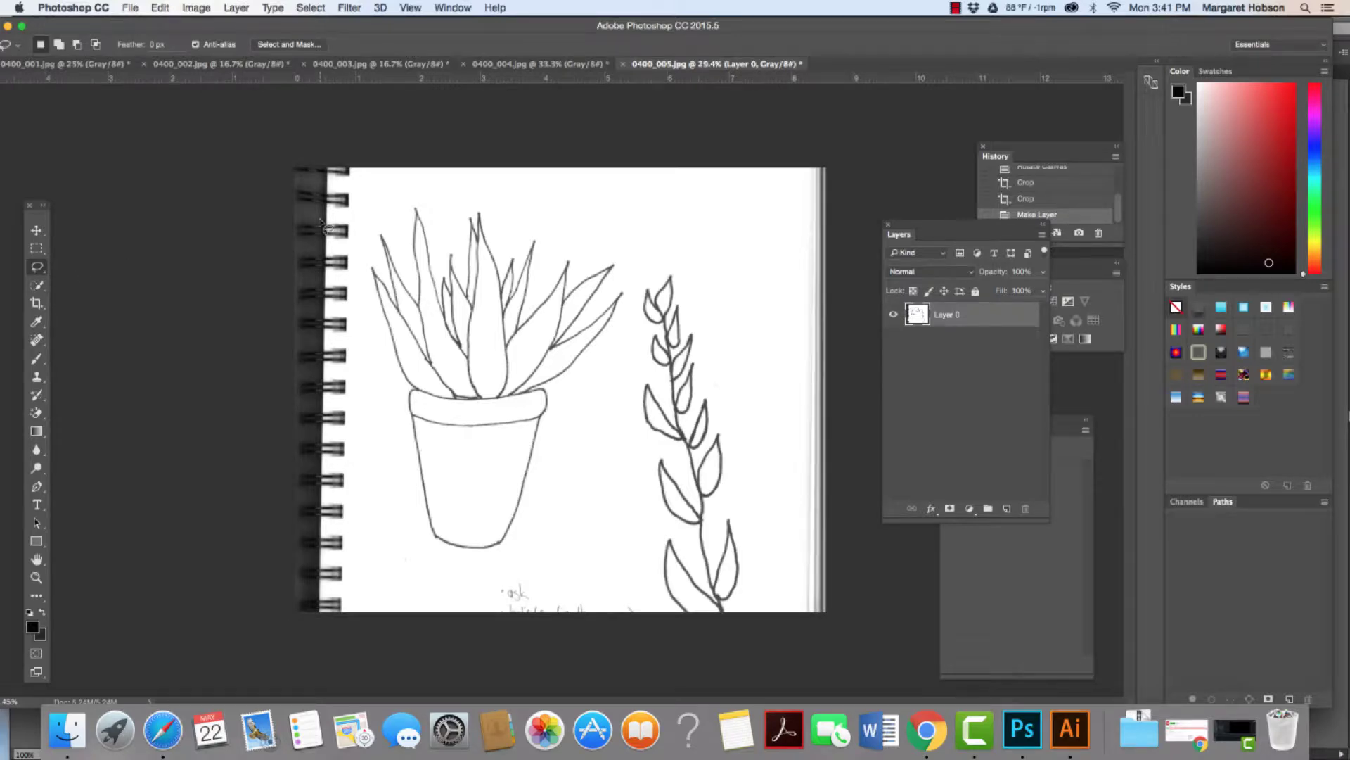
{"action": "mouse_move", "coordinate": [377, 213]}
{"action": "left_mouse_down"}
{"action": "mouse_move", "coordinate": [491, 193]}
{"action": "mouse_move", "coordinate": [594, 232]}
{"action": "mouse_move", "coordinate": [631, 272]}
{"action": "mouse_move", "coordinate": [613, 414]}
{"action": "mouse_move", "coordinate": [582, 503]}
{"action": "mouse_move", "coordinate": [548, 541]}
{"action": "mouse_move", "coordinate": [477, 579]}
{"action": "mouse_move", "coordinate": [405, 550]}
{"action": "mouse_move", "coordinate": [381, 500]}
{"action": "mouse_move", "coordinate": [360, 277]}
{"action": "mouse_move", "coordinate": [384, 207]}
{"action": "left_mouse_up"}
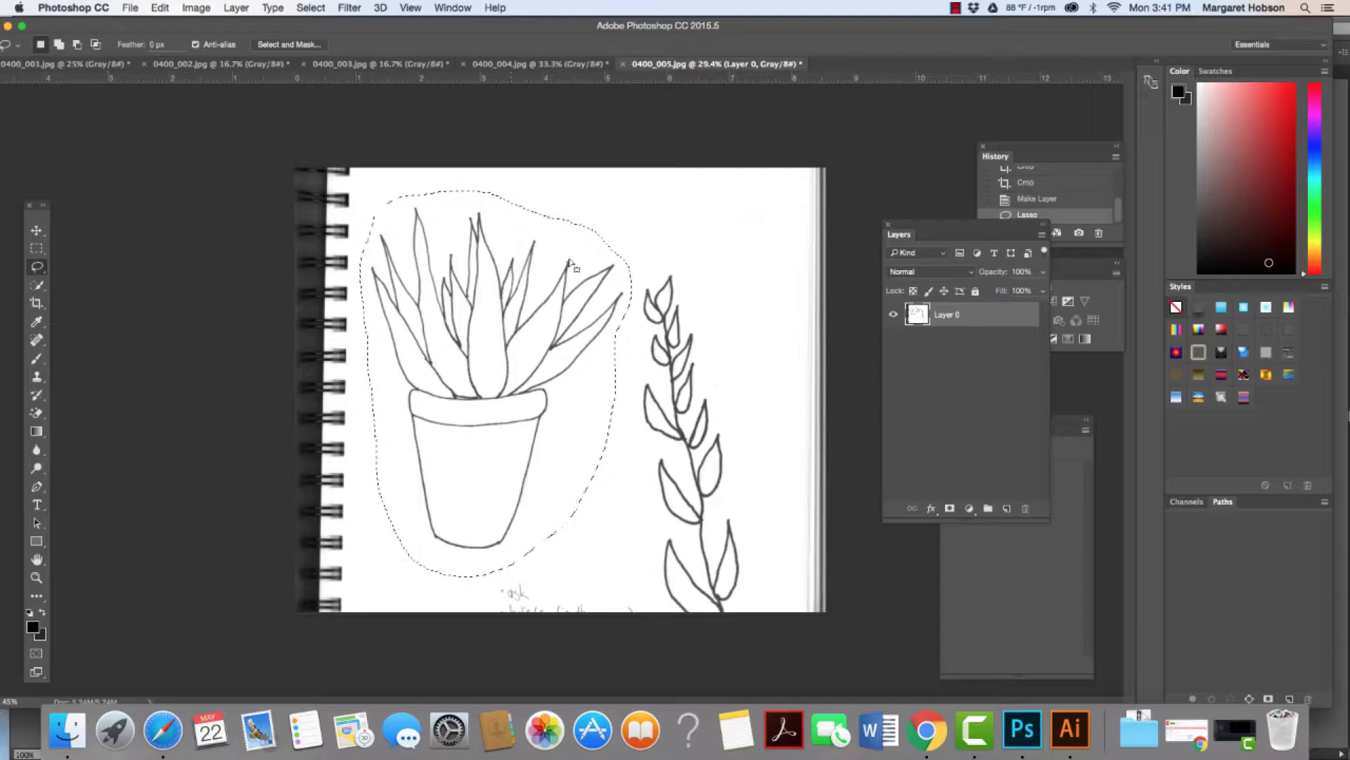
Copy the selected potted aloe and paste it into a new document created with the default settings.
{"action": "left_click", "coordinate": [160, 7]}
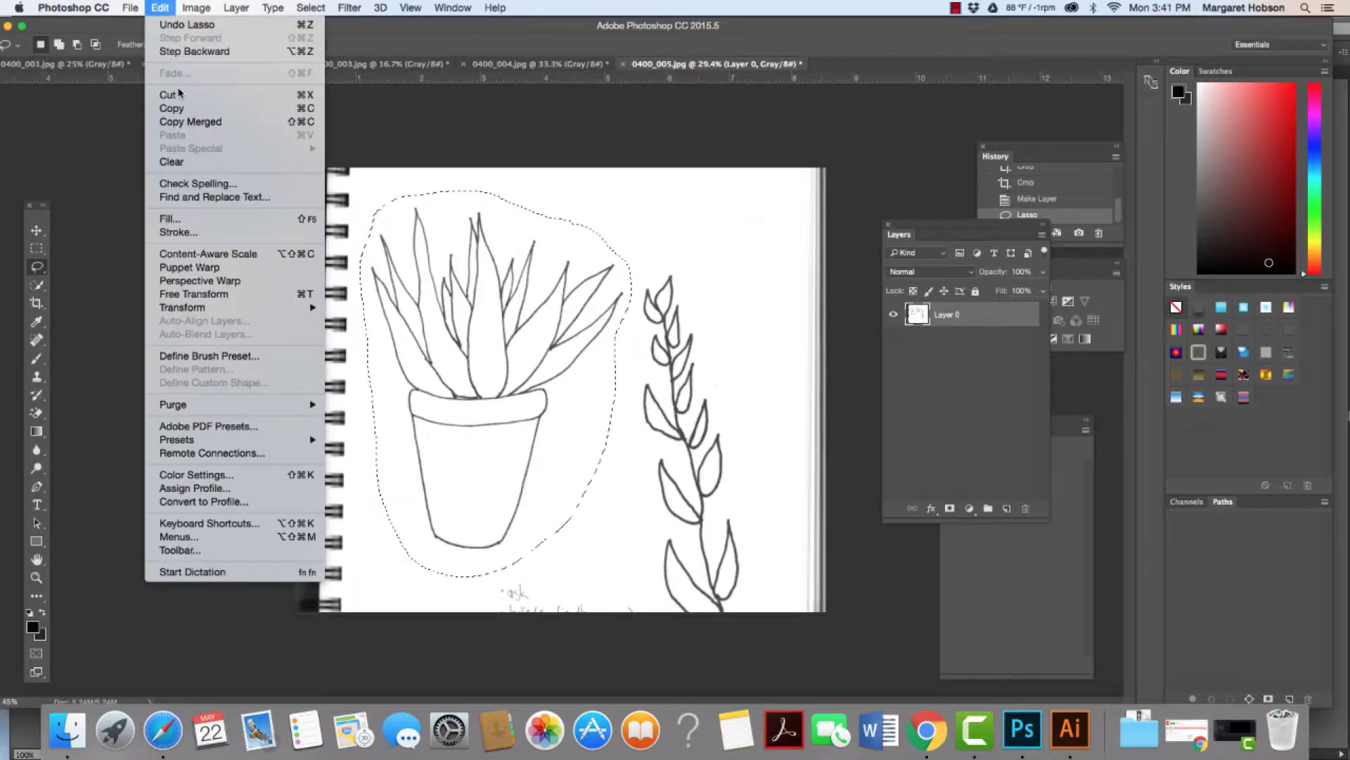
{"action": "left_click", "coordinate": [176, 108]}
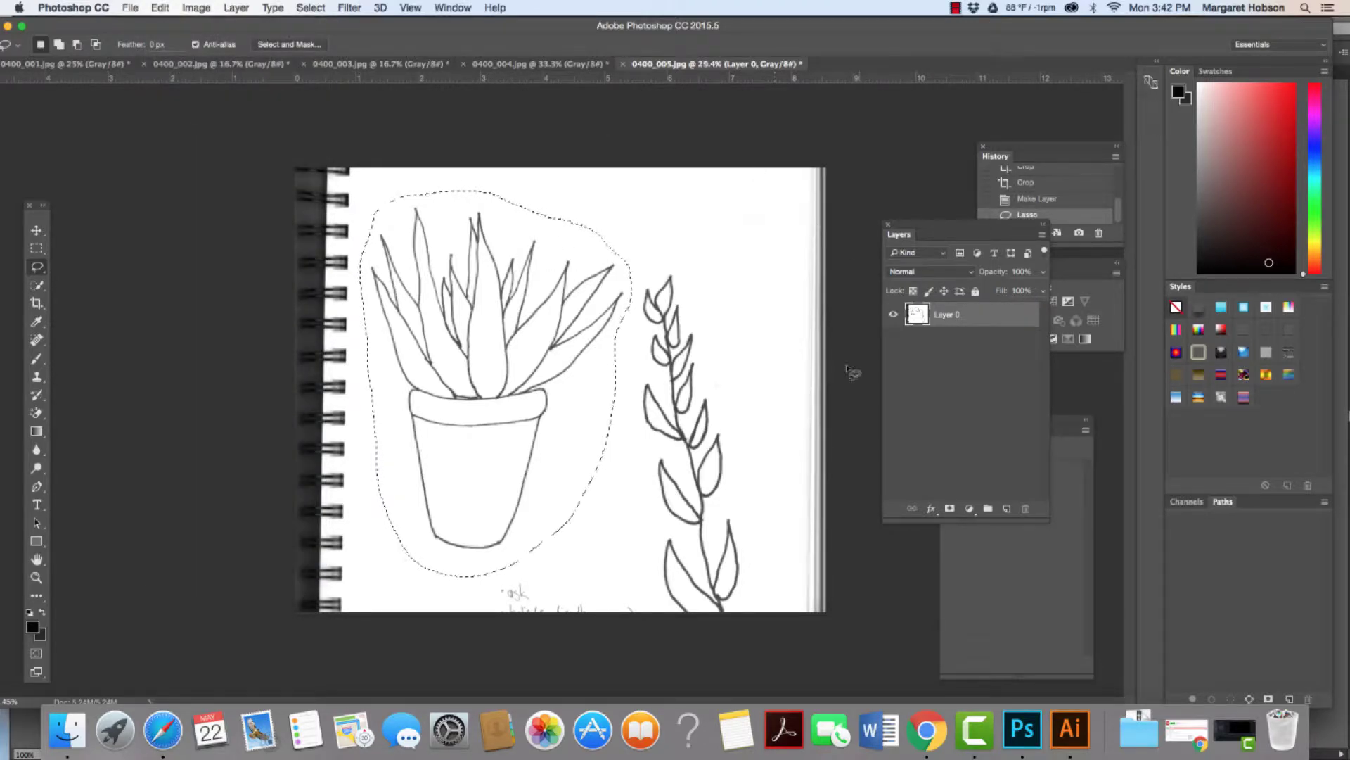
{"action": "left_click", "coordinate": [127, 8]}
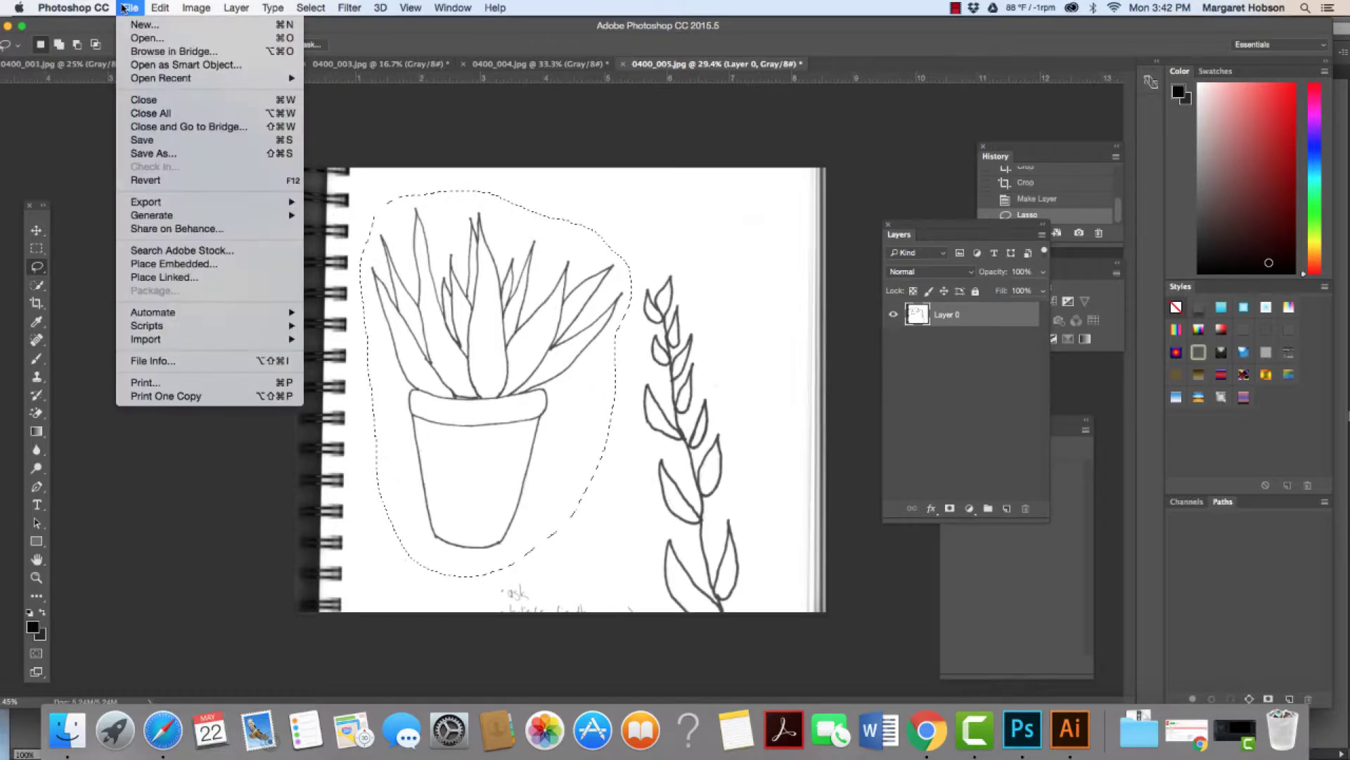
{"action": "left_click", "coordinate": [144, 24]}
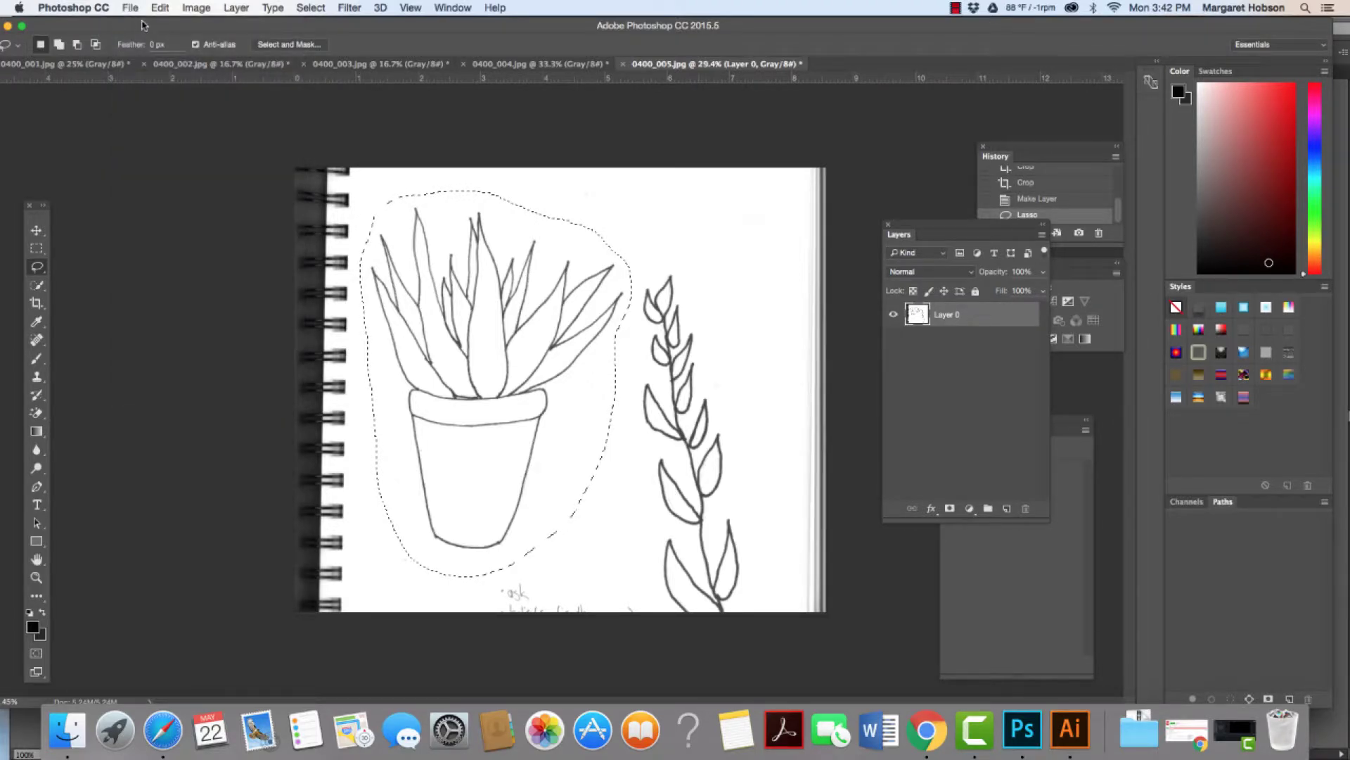
{"action": "left_click", "coordinate": [823, 226]}
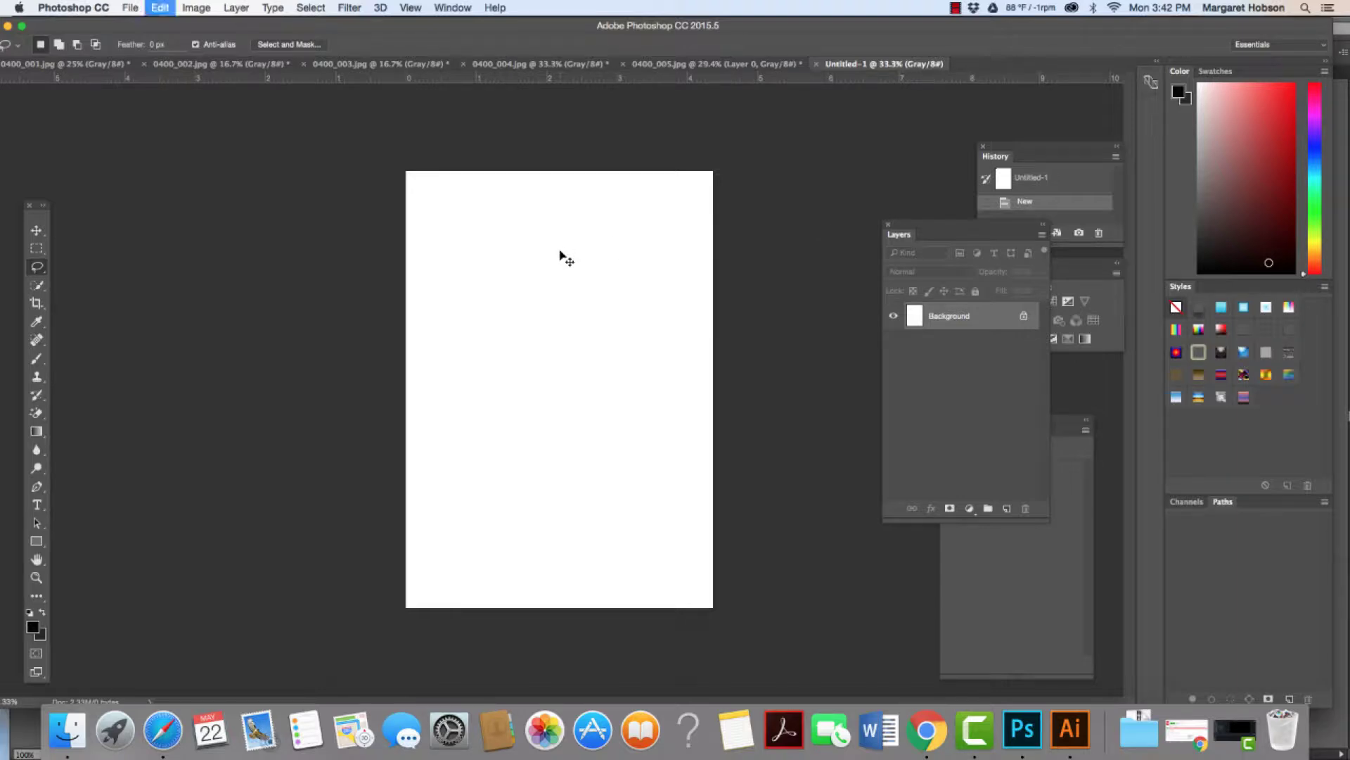
{"action": "key", "text": "super+v"}
{"action": "left_click", "coordinate": [160, 9]}
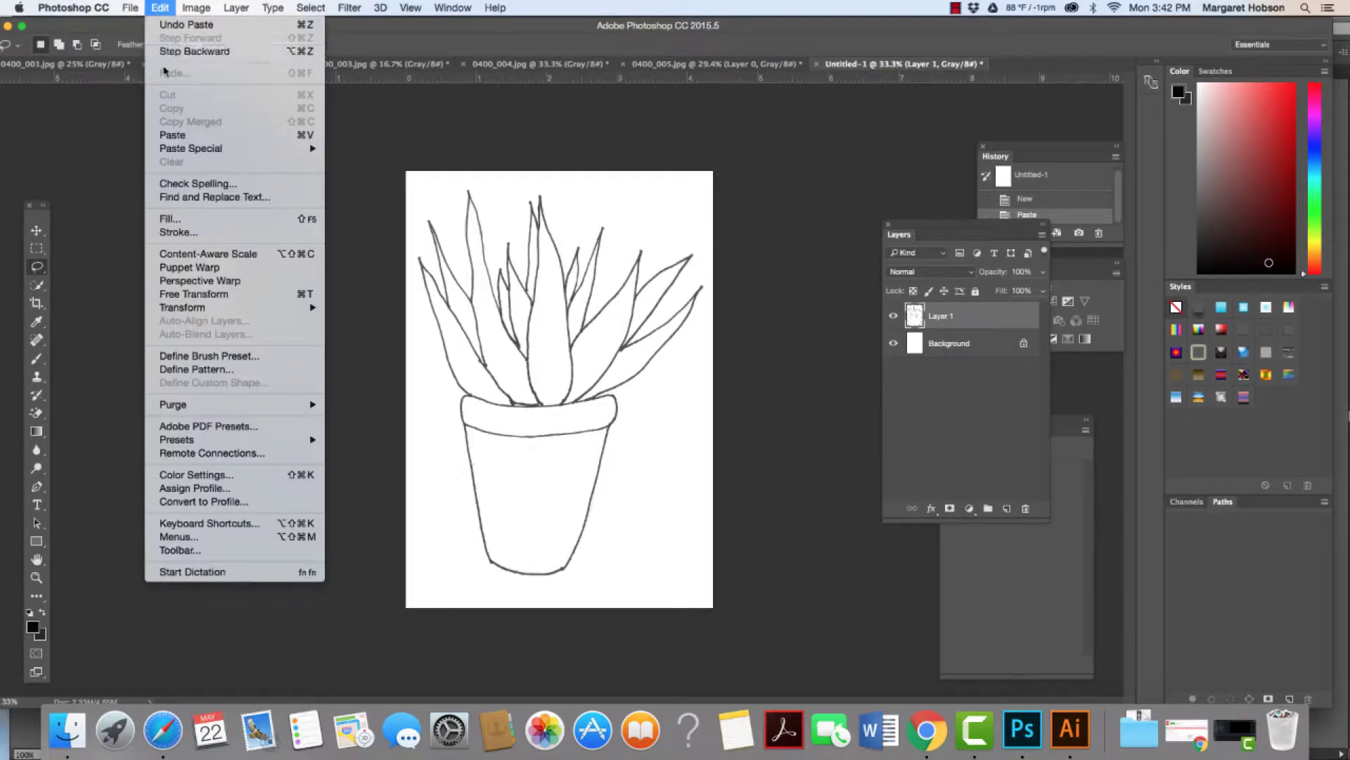
{"action": "left_click", "coordinate": [119, 145]}
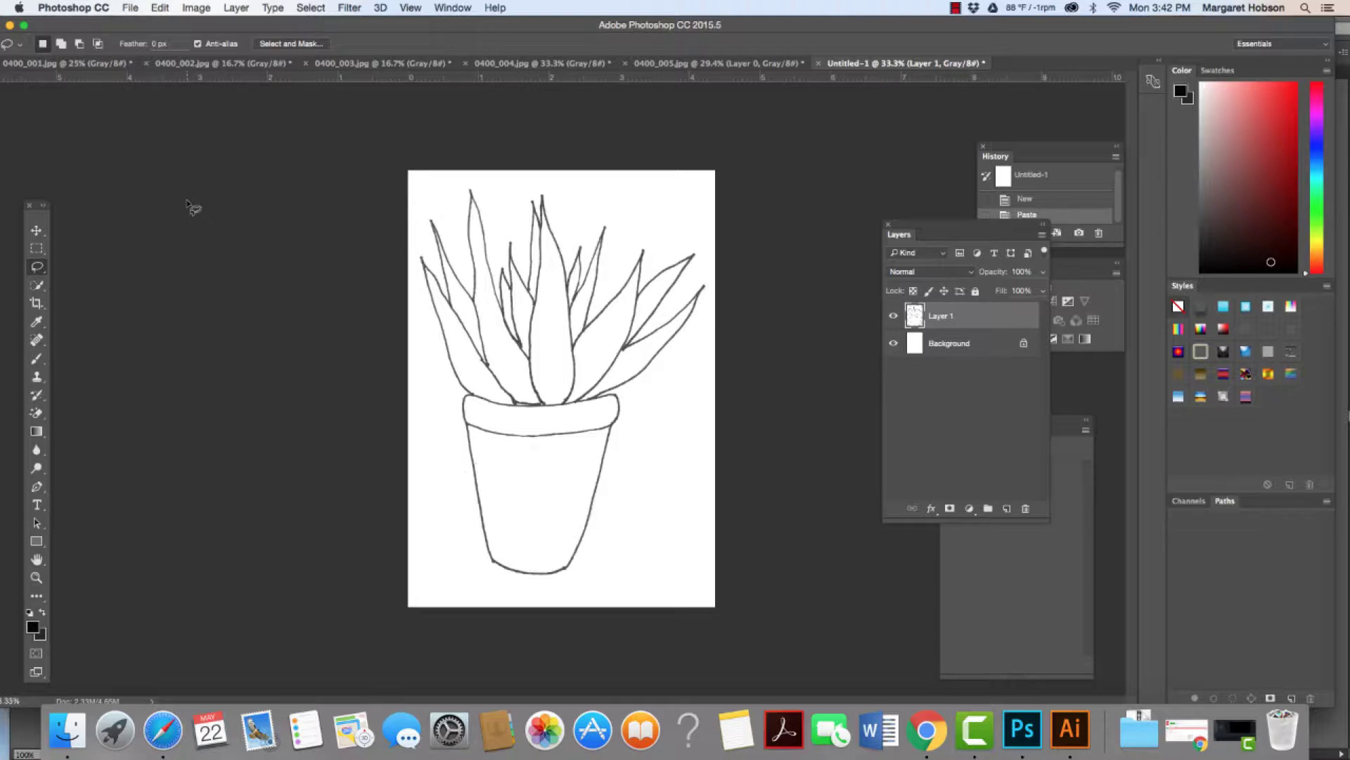
Convert the aloe document to RGB Color with its layers flattened, and unlock the resulting Background layer.
{"action": "left_click", "coordinate": [196, 8]}
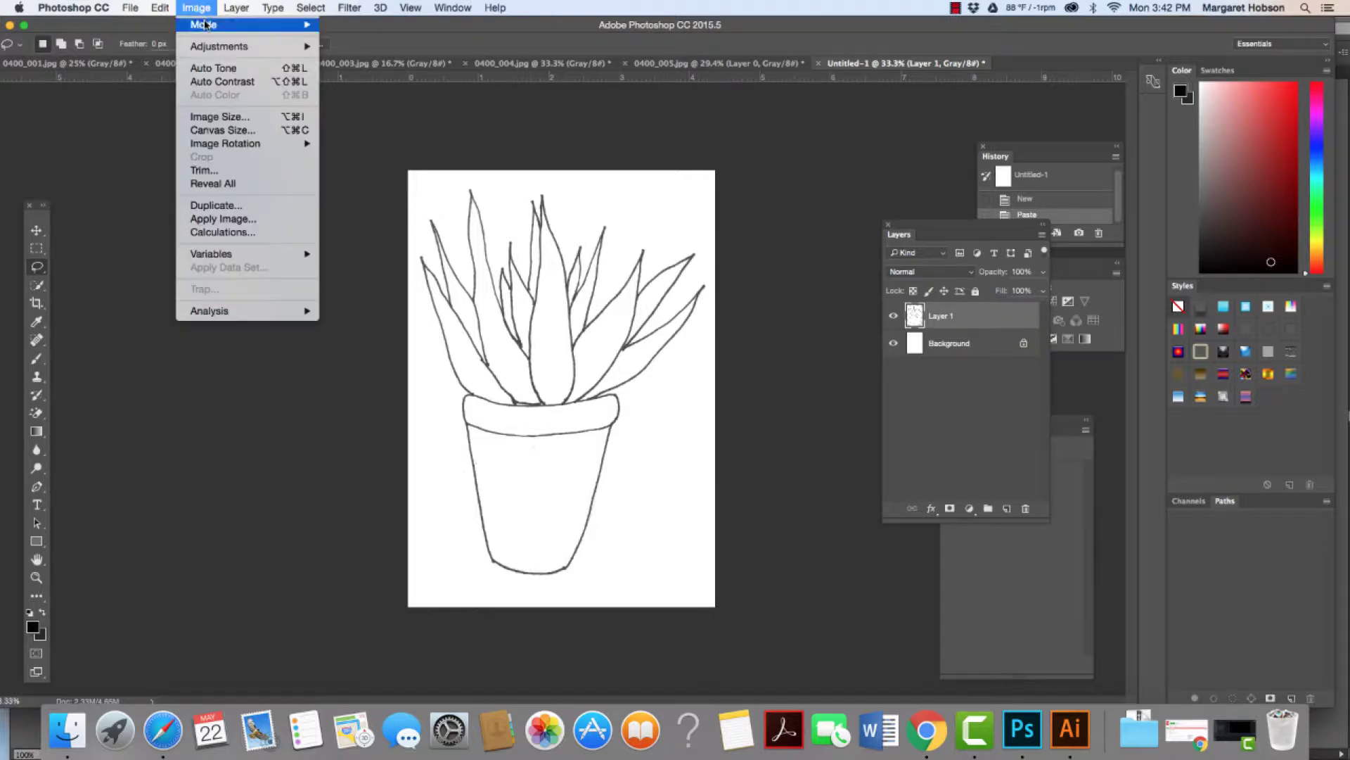
{"action": "mouse_move", "coordinate": [211, 25]}
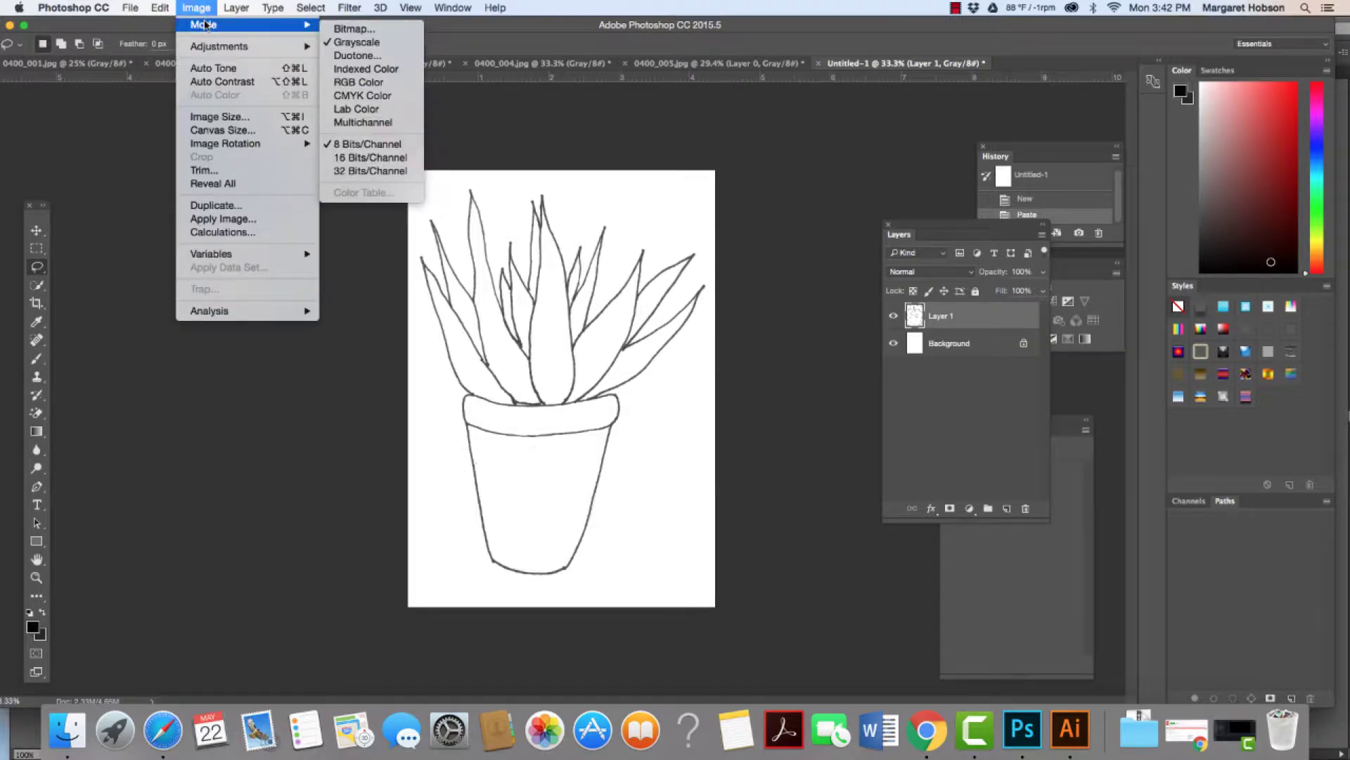
{"action": "left_click", "coordinate": [359, 83]}
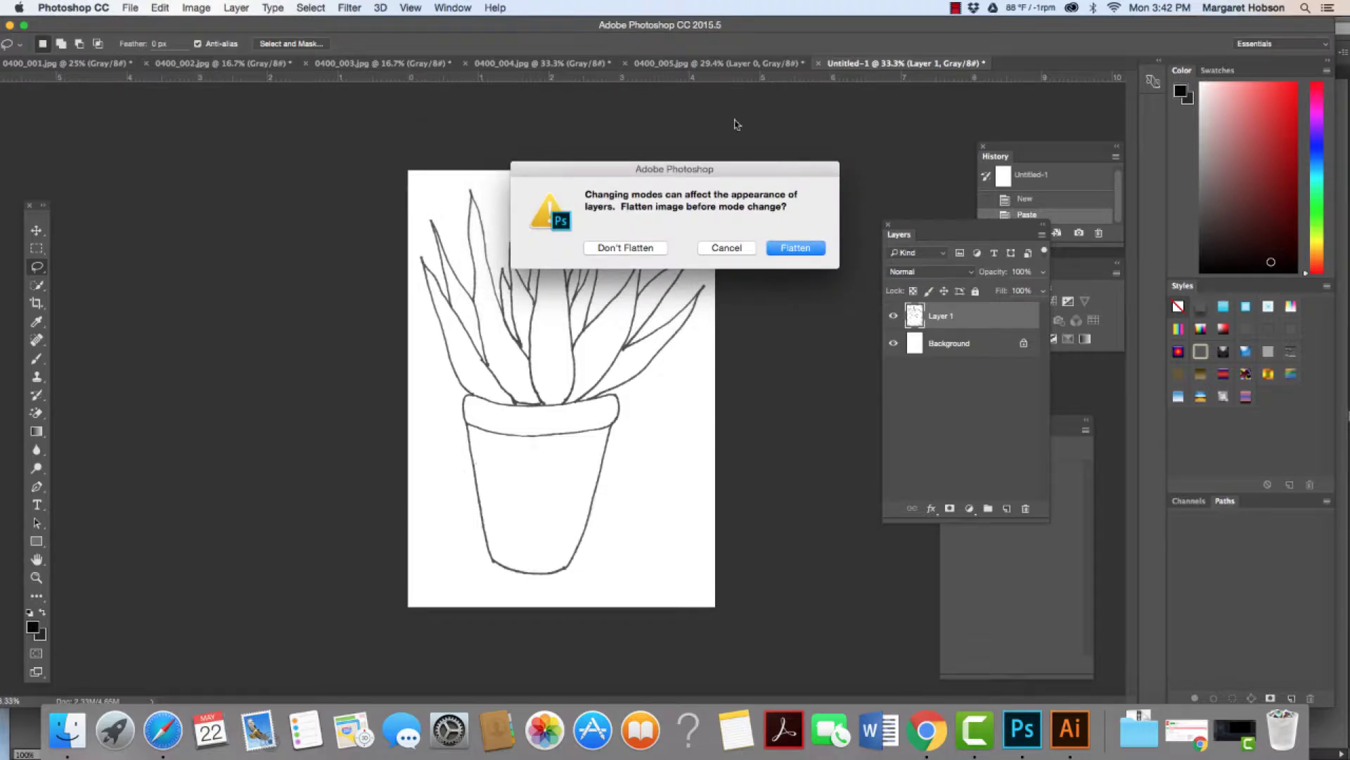
{"action": "left_click", "coordinate": [781, 246]}
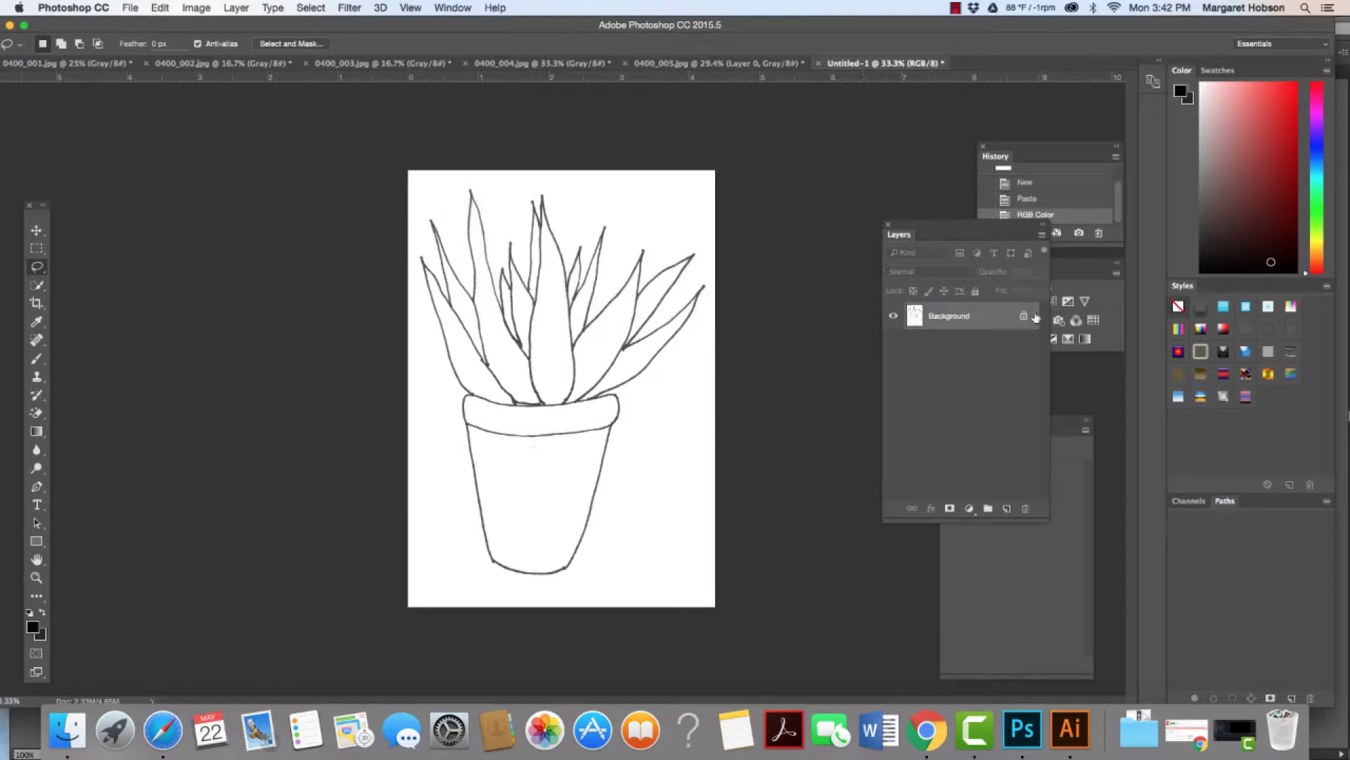
{"action": "left_click", "coordinate": [1023, 317]}
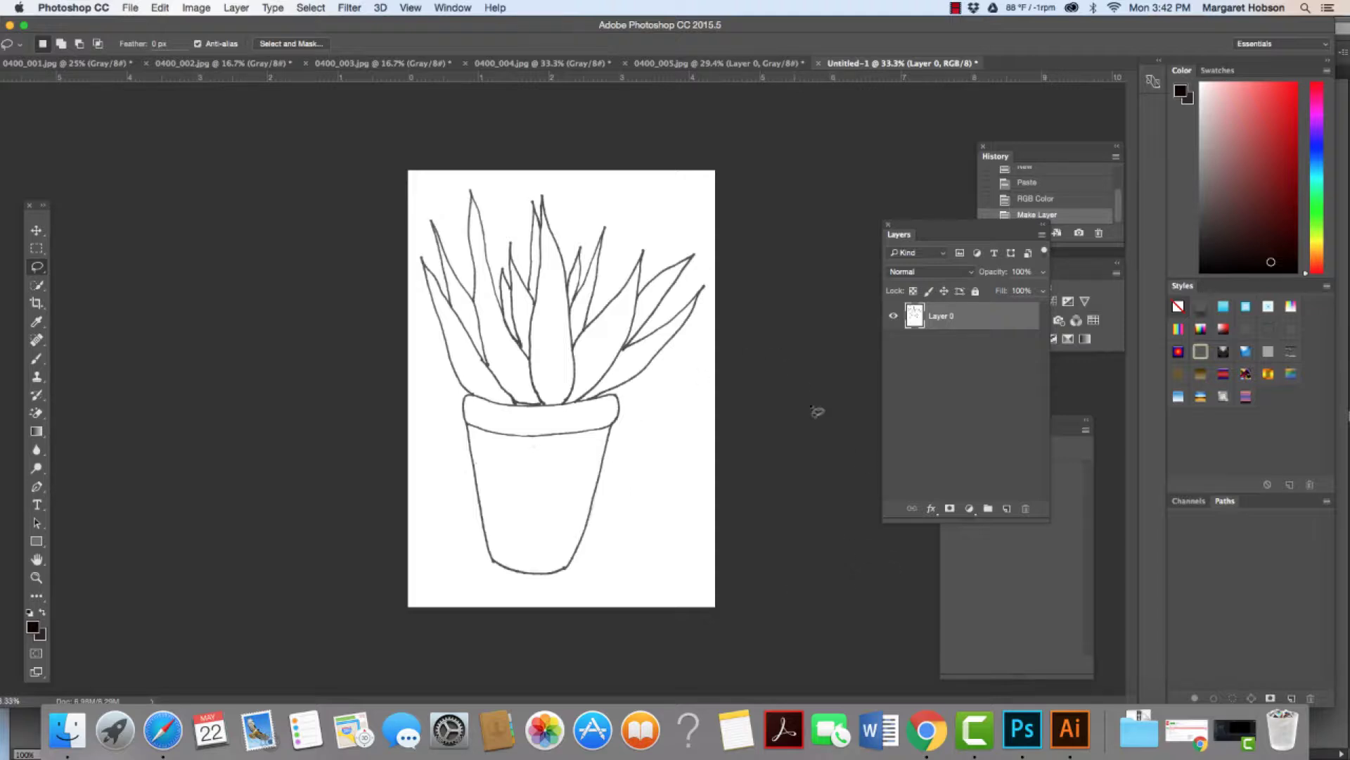
Darken the aloe line art with a Brightness/Contrast adjustment of brightness -74 and contrast 100.
{"action": "left_click", "coordinate": [196, 8]}
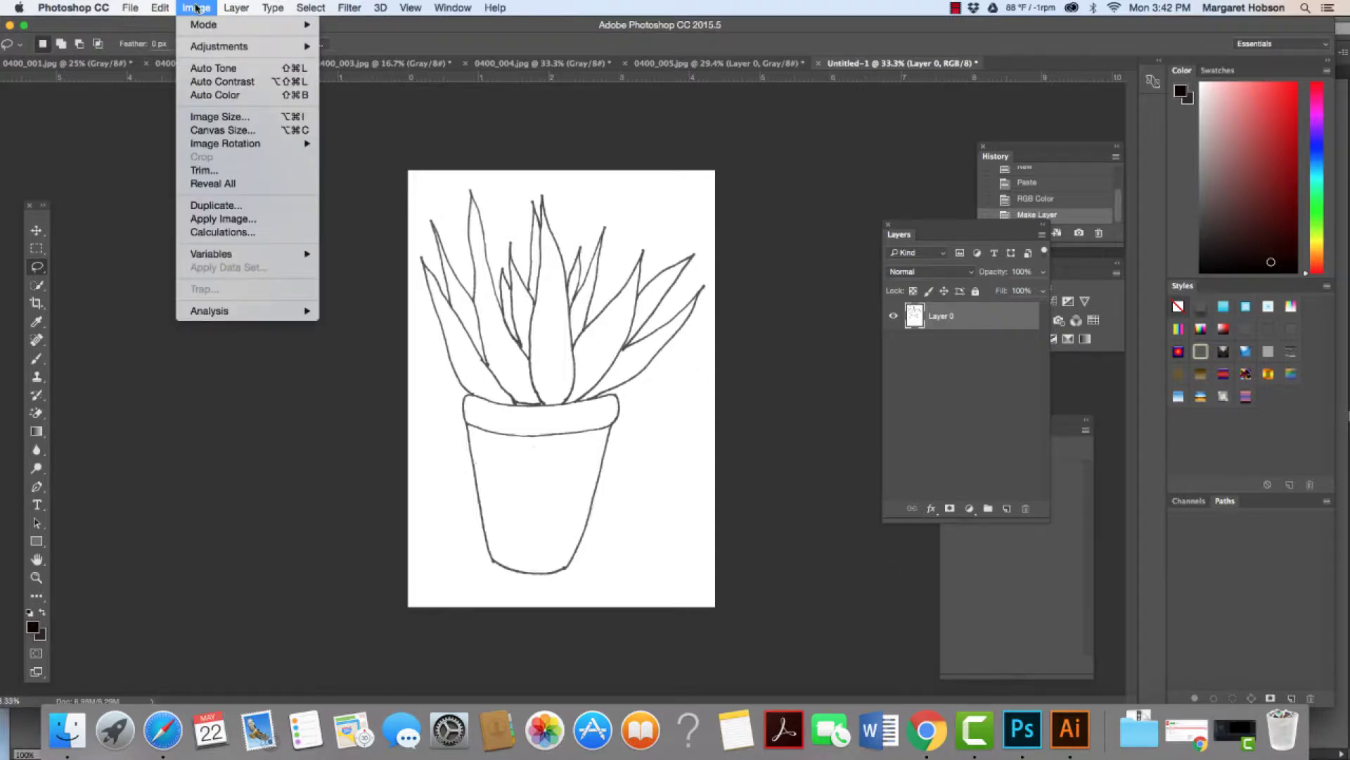
{"action": "mouse_move", "coordinate": [203, 46]}
{"action": "left_click", "coordinate": [366, 46]}
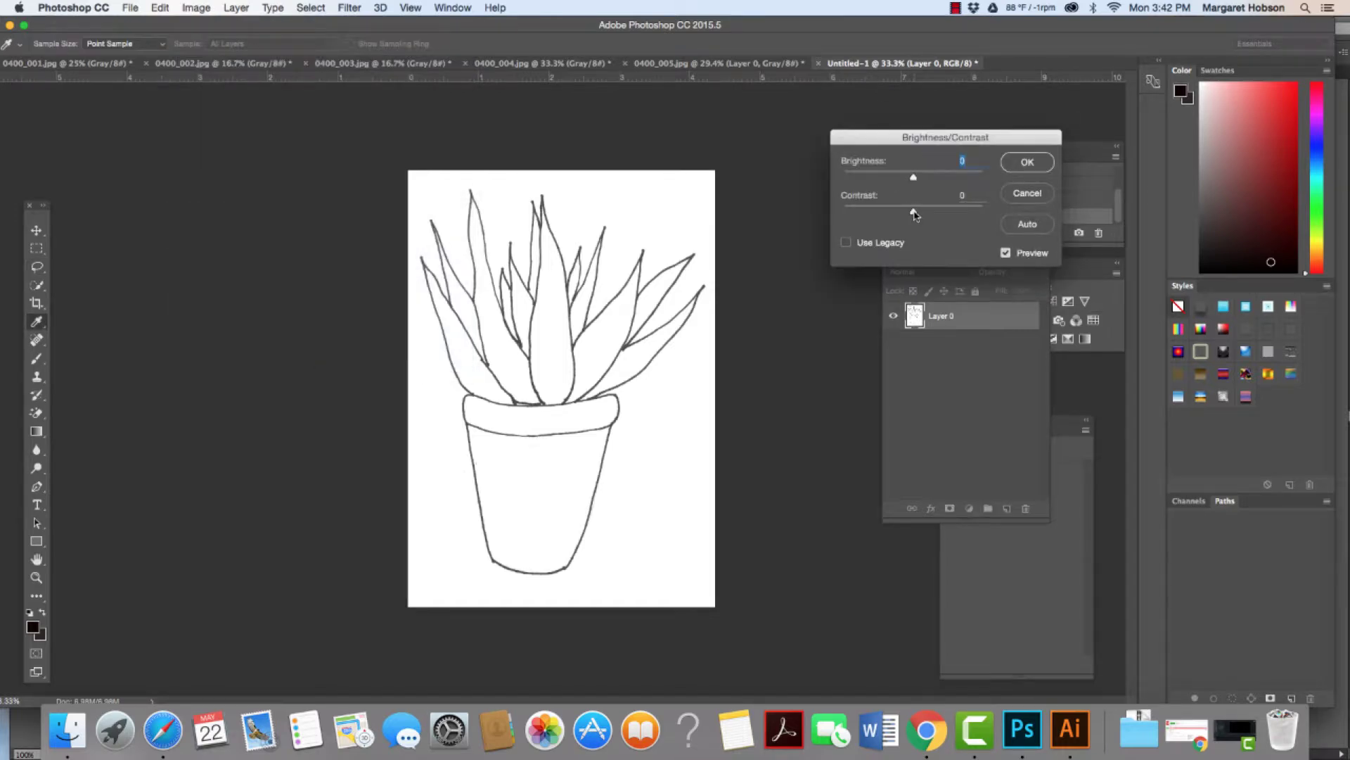
{"action": "left_click_drag", "start_coordinate": [914, 214], "coordinate": [992, 209]}
{"action": "left_click_drag", "start_coordinate": [914, 181], "coordinate": [880, 184]}
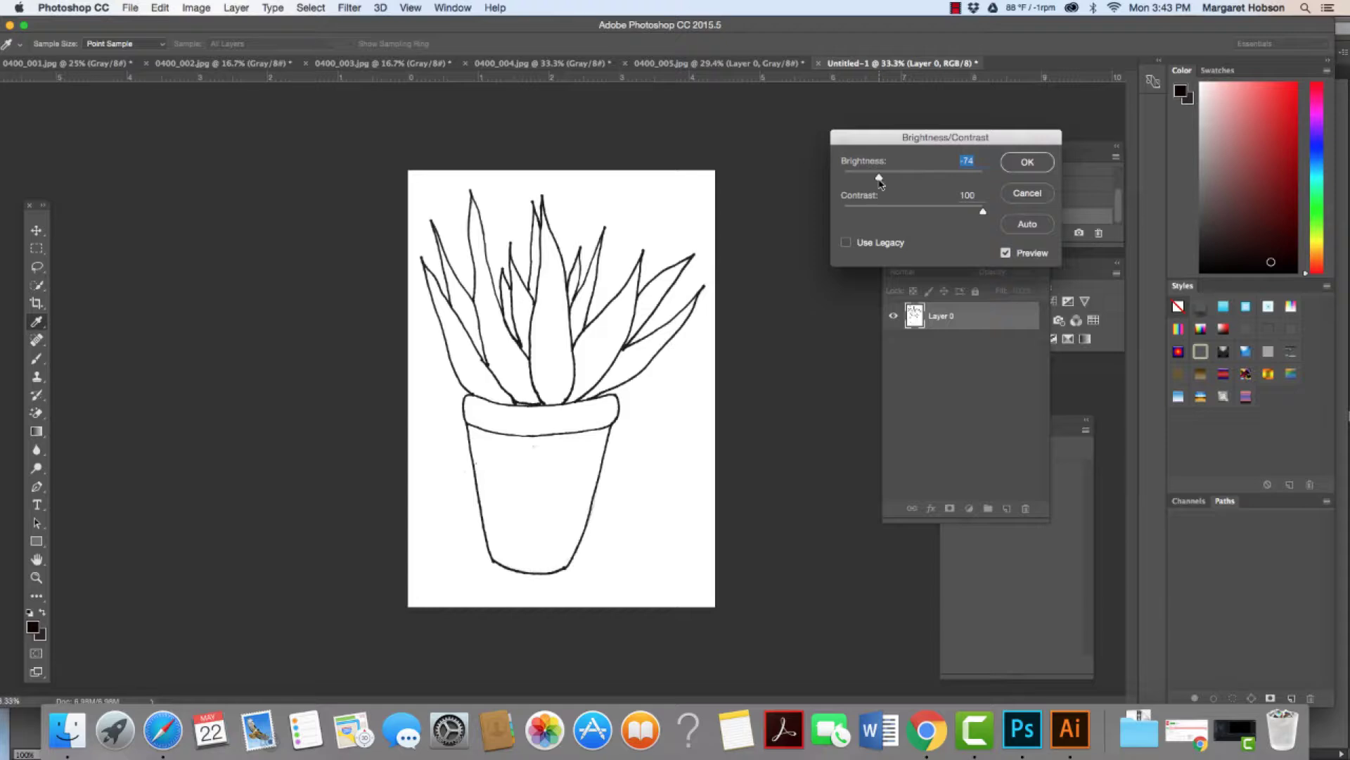
{"action": "left_click", "coordinate": [1034, 163]}
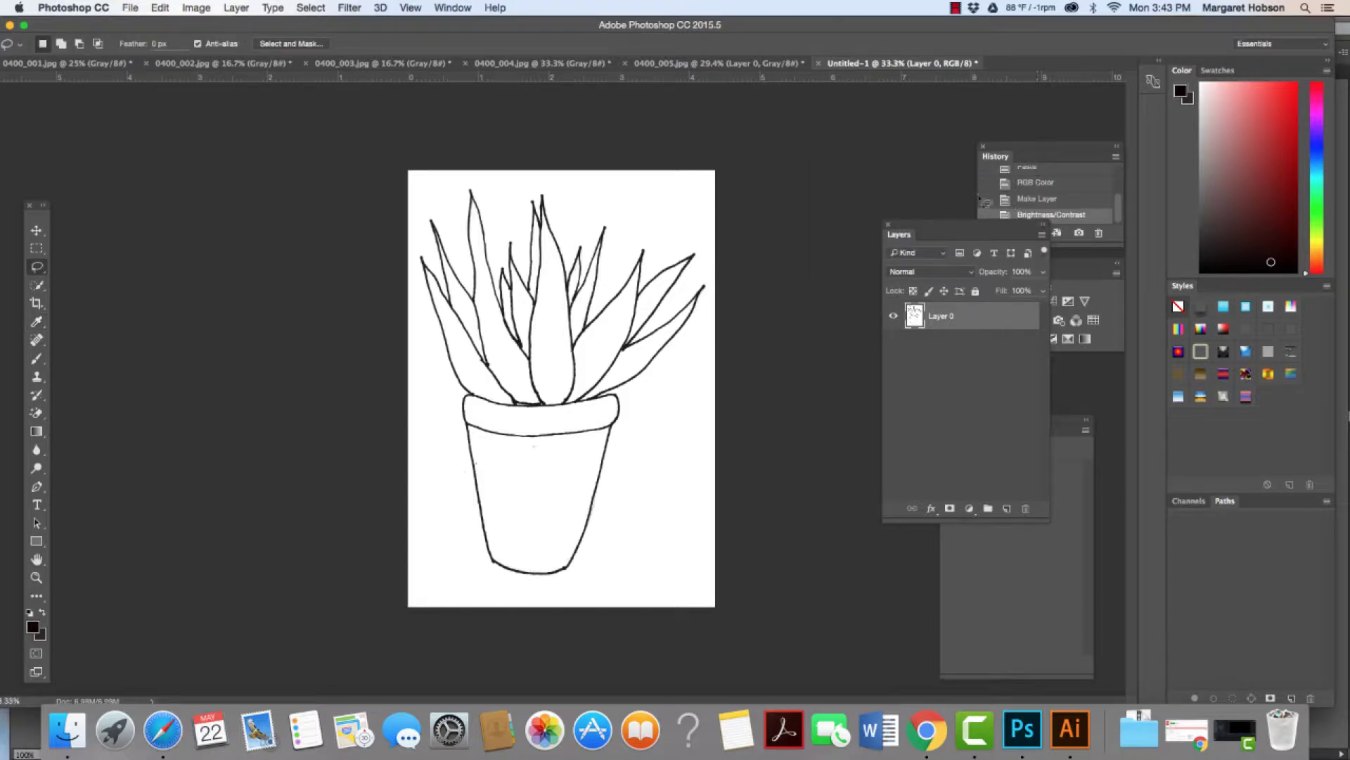
Save a copy of the aloe drawing to the Desktop in JPEG format, named aloe.
{"action": "left_click", "coordinate": [130, 8]}
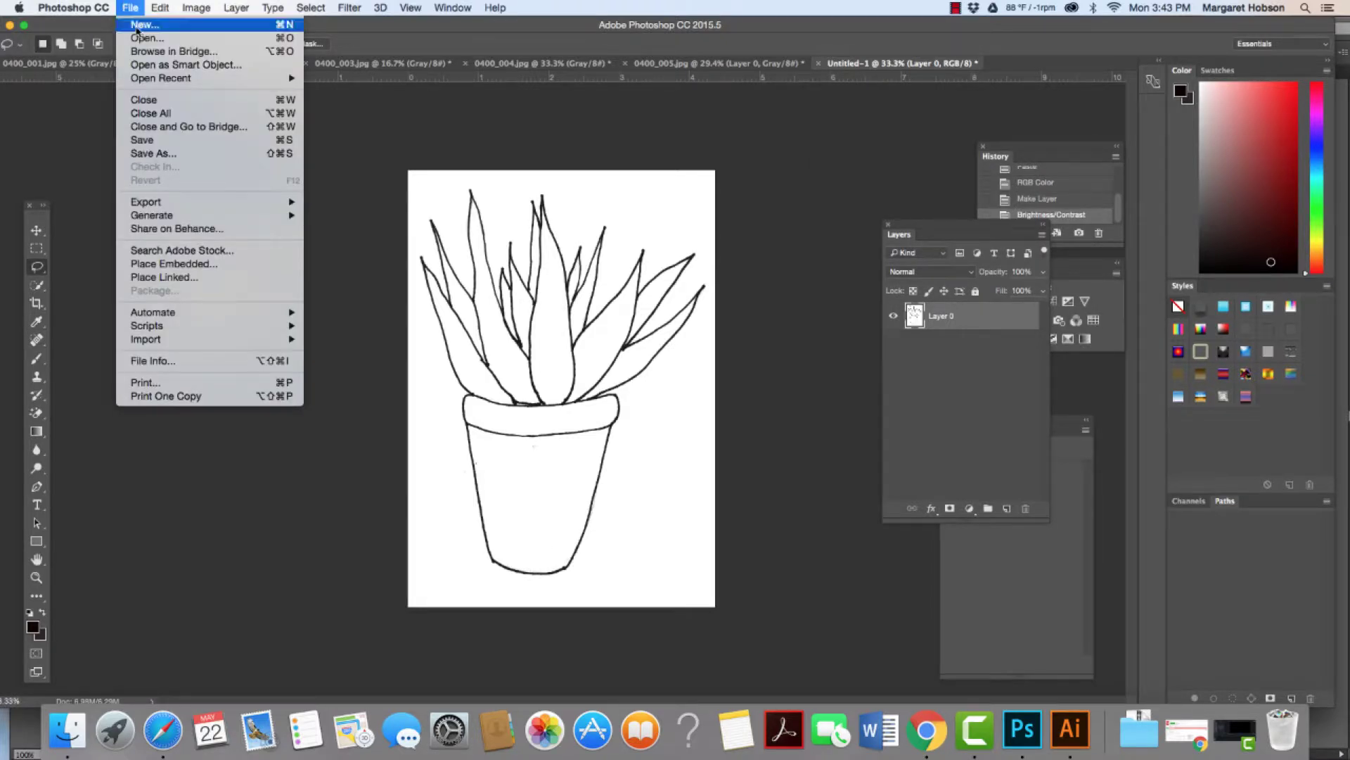
{"action": "left_click", "coordinate": [147, 154]}
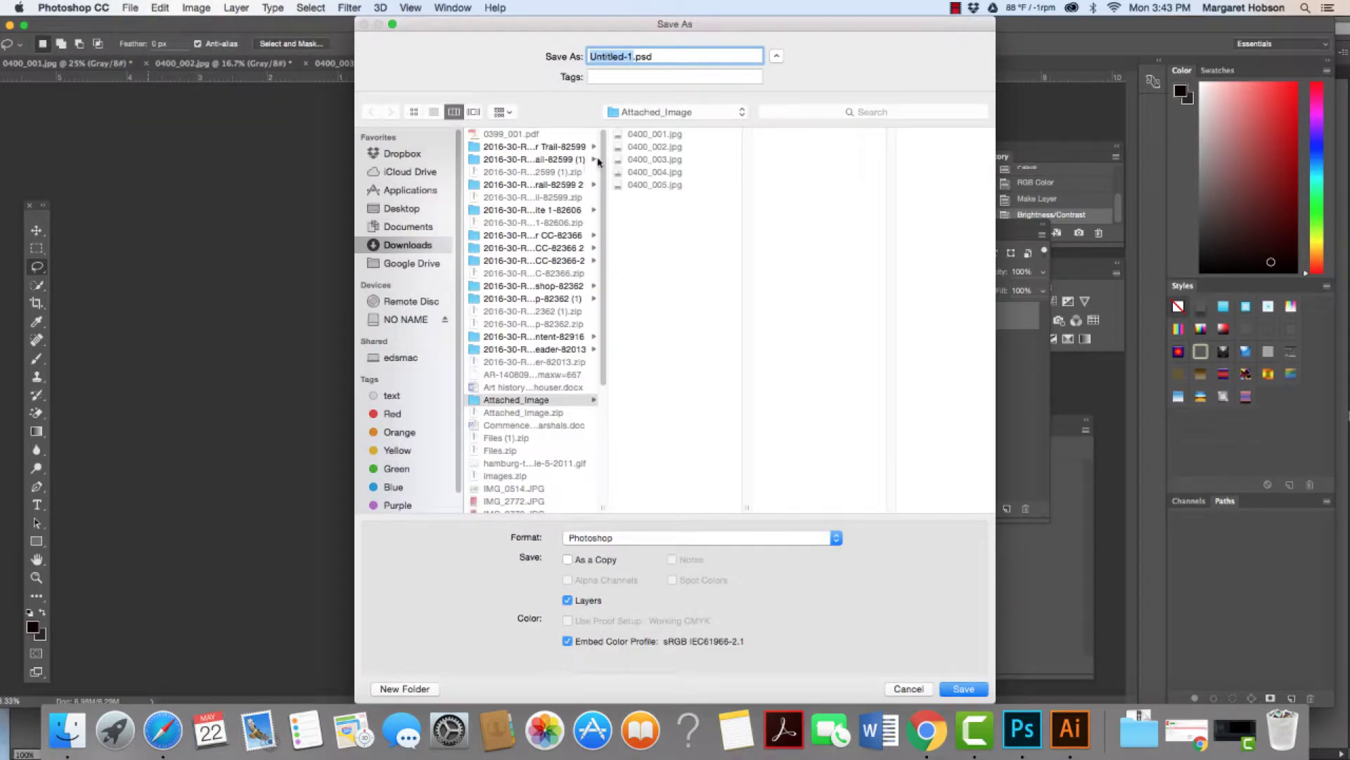
{"action": "left_click", "coordinate": [836, 537]}
{"action": "left_click", "coordinate": [781, 621]}
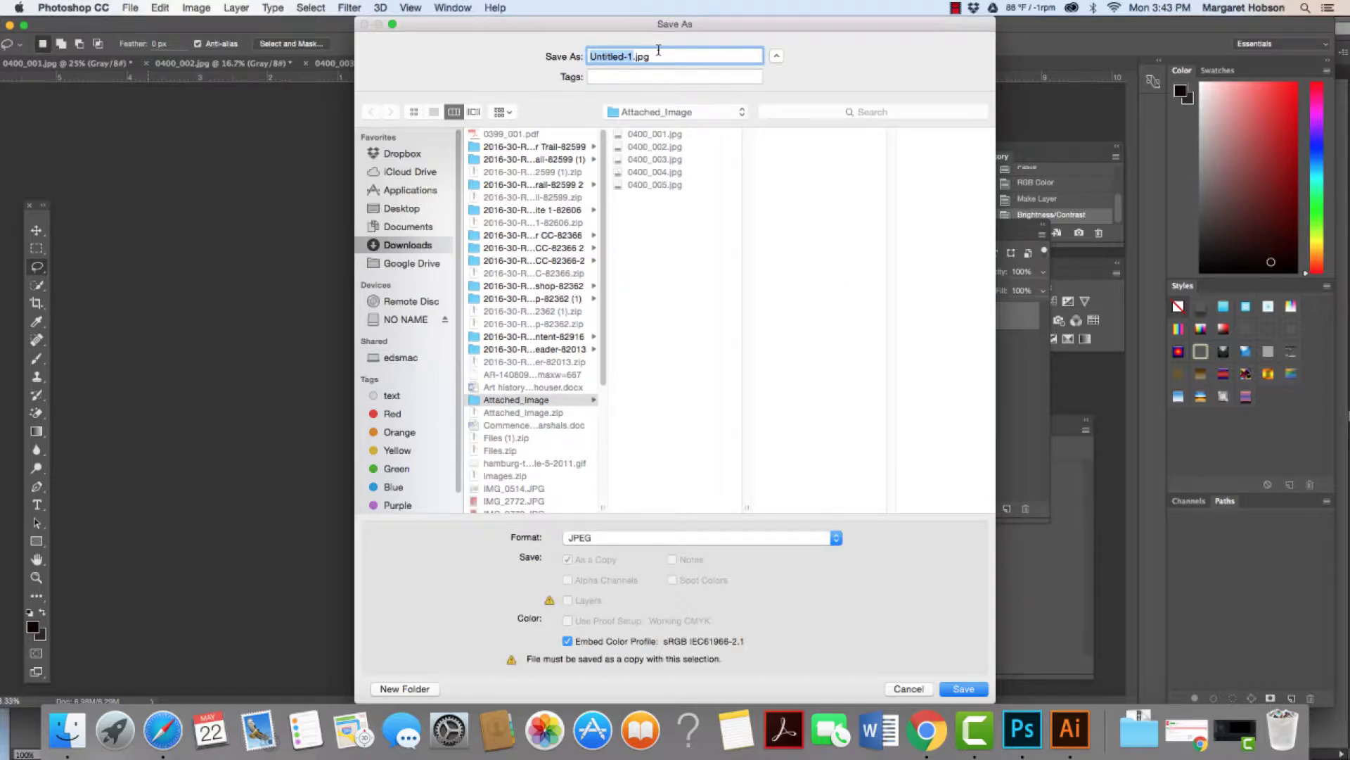
{"action": "type", "text": "aloe"}
{"action": "left_click", "coordinate": [396, 208]}
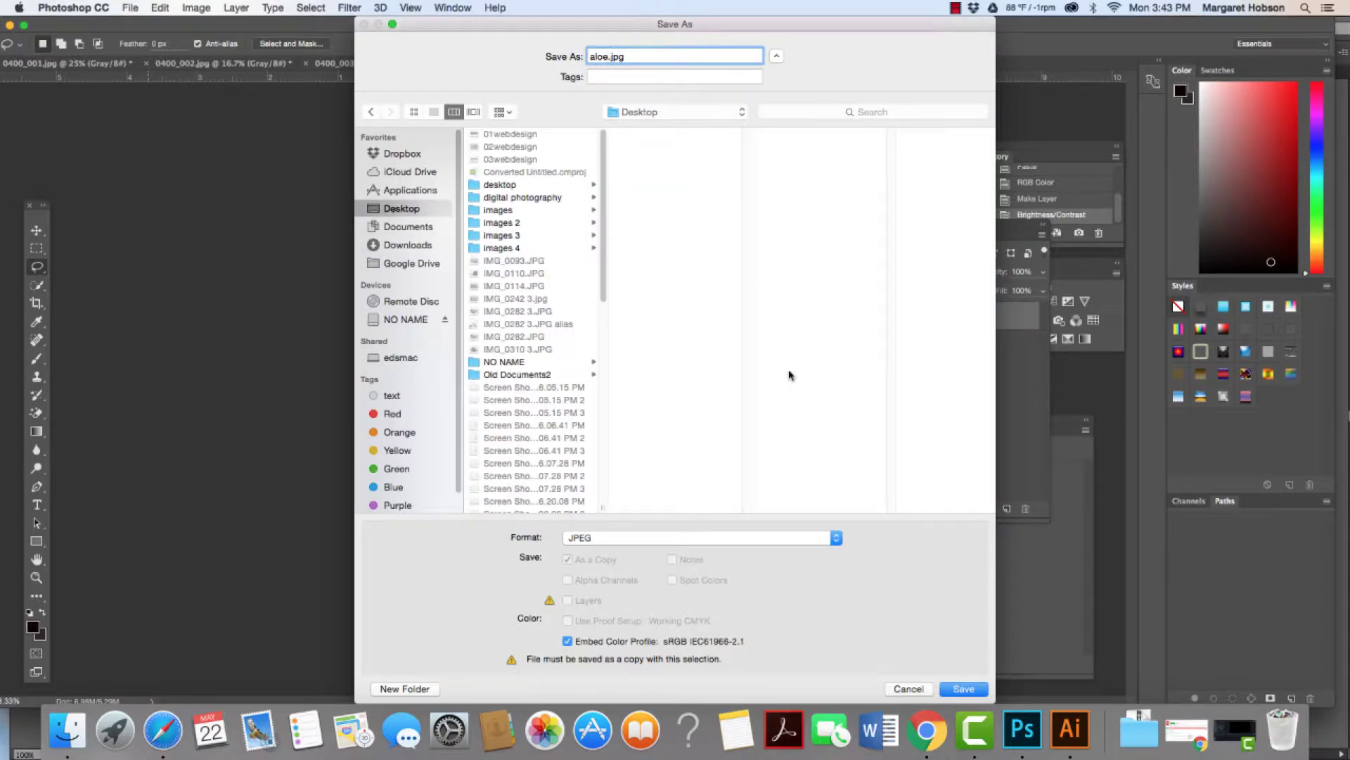
{"action": "left_click", "coordinate": [974, 689]}
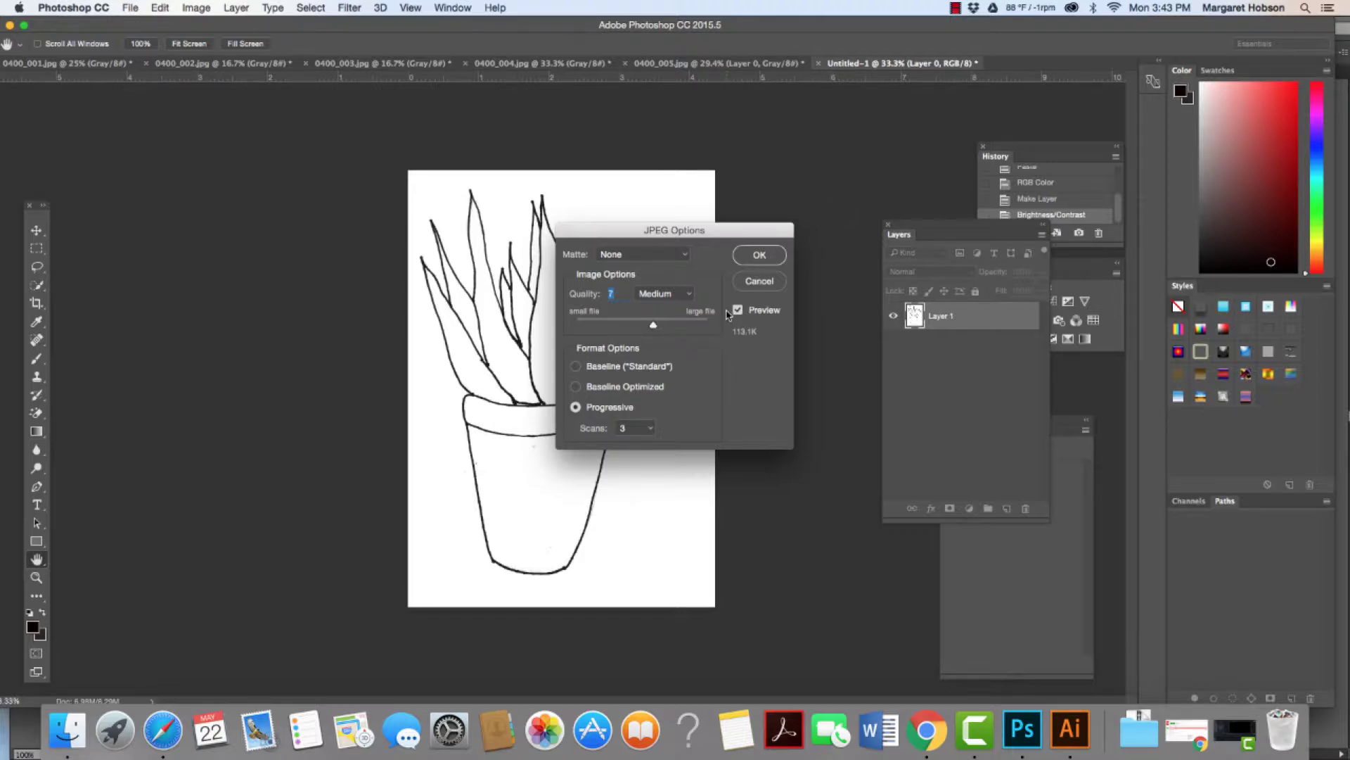
Try the Low JPEG quality preset, choose a higher one instead and accept the JPEG options.
{"action": "left_click", "coordinate": [687, 295]}
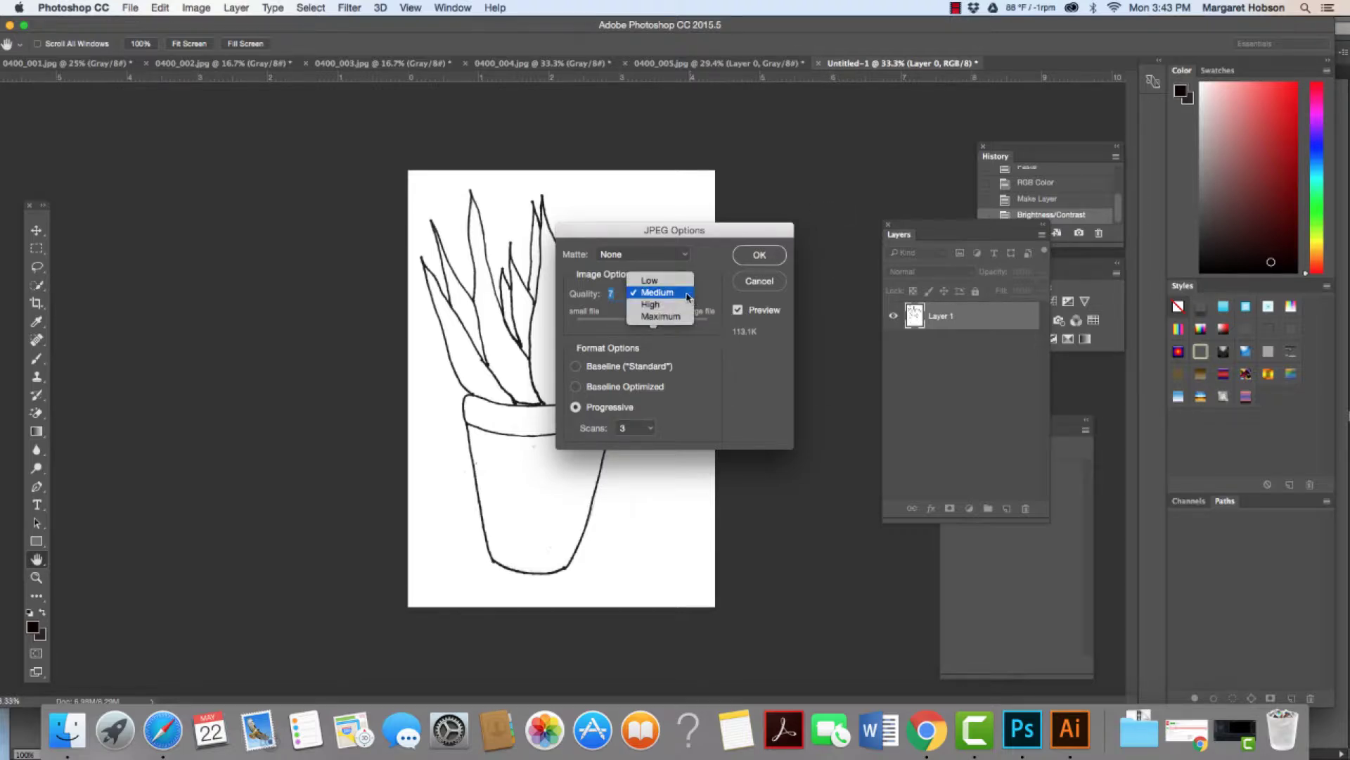
{"action": "left_click", "coordinate": [680, 280]}
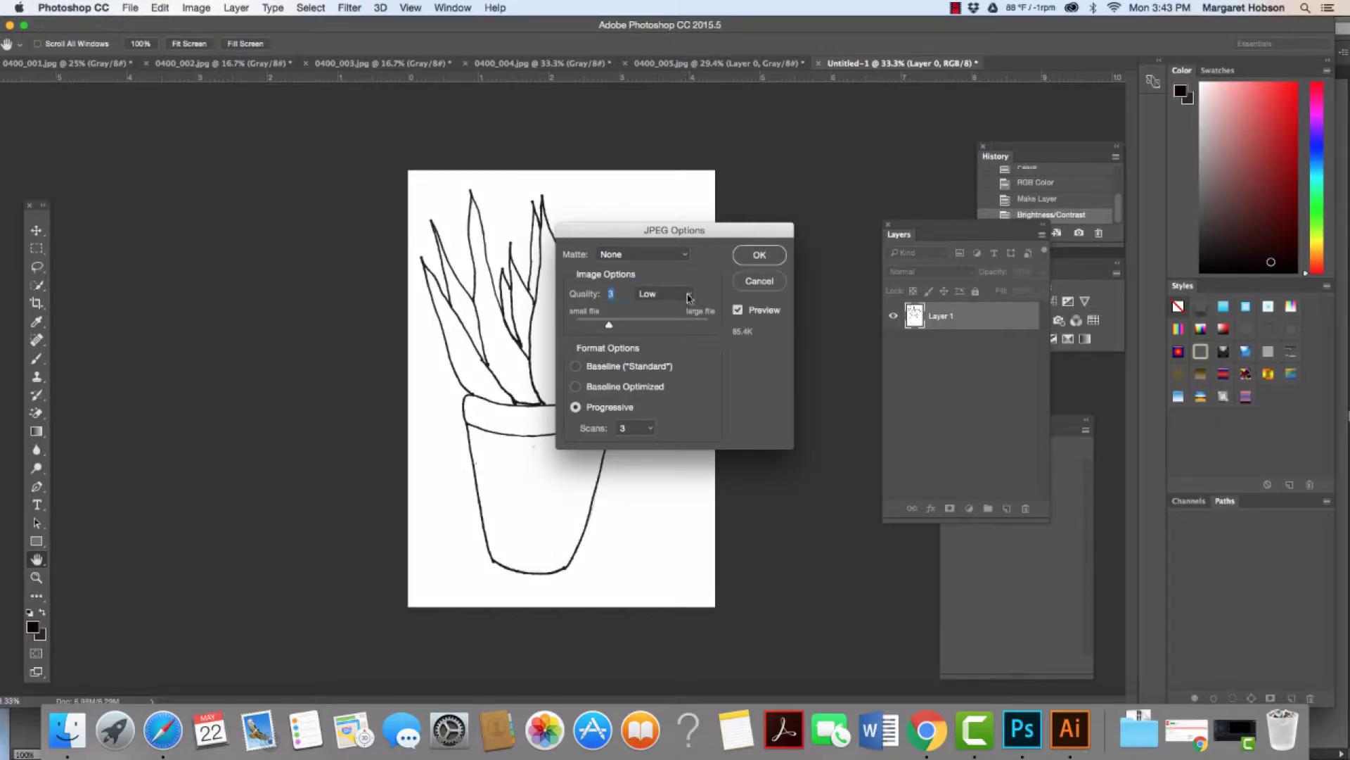
{"action": "left_click", "coordinate": [686, 294]}
{"action": "left_click", "coordinate": [684, 308]}
{"action": "left_click", "coordinate": [760, 256]}
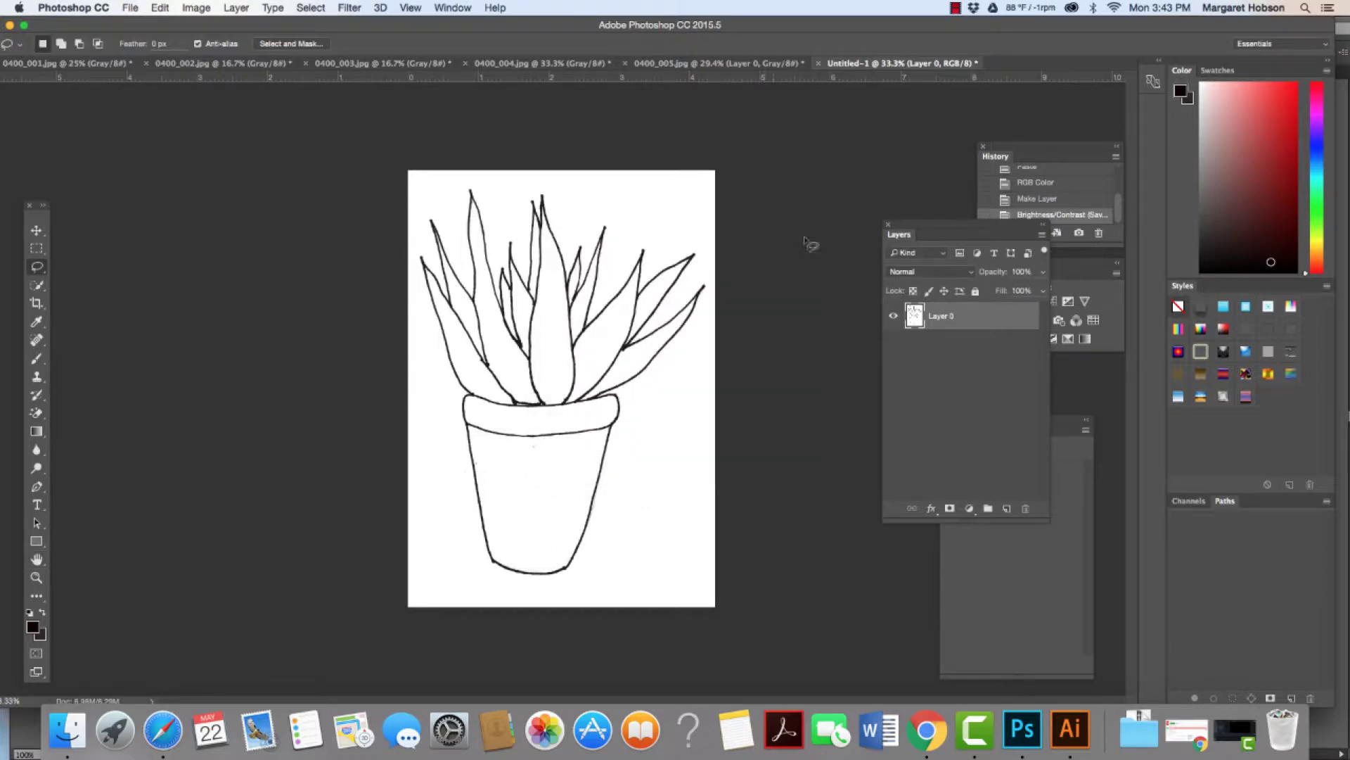
Return to 0400_005.jpg, deselect the aloe and outline the leafy vine with a freehand Lasso selection.
{"action": "left_click", "coordinate": [718, 68]}
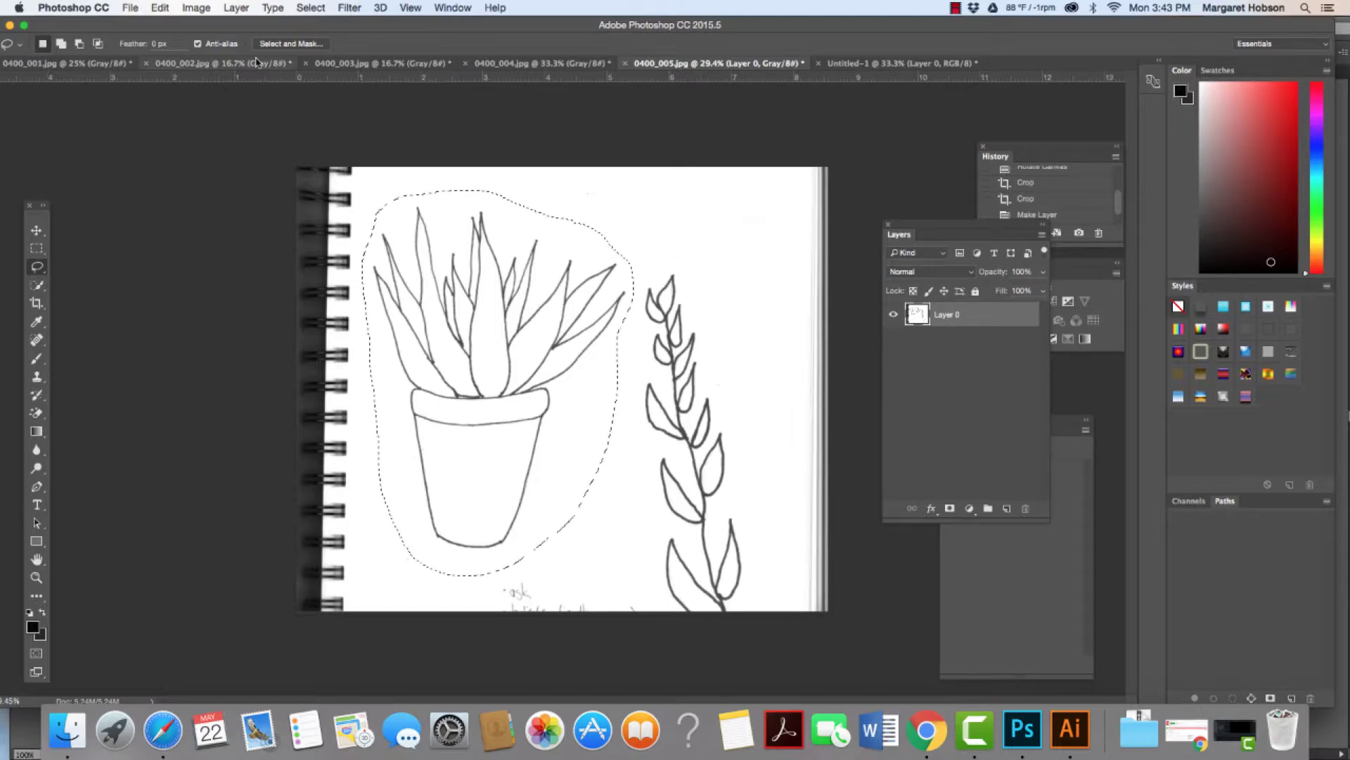
{"action": "left_click", "coordinate": [313, 7]}
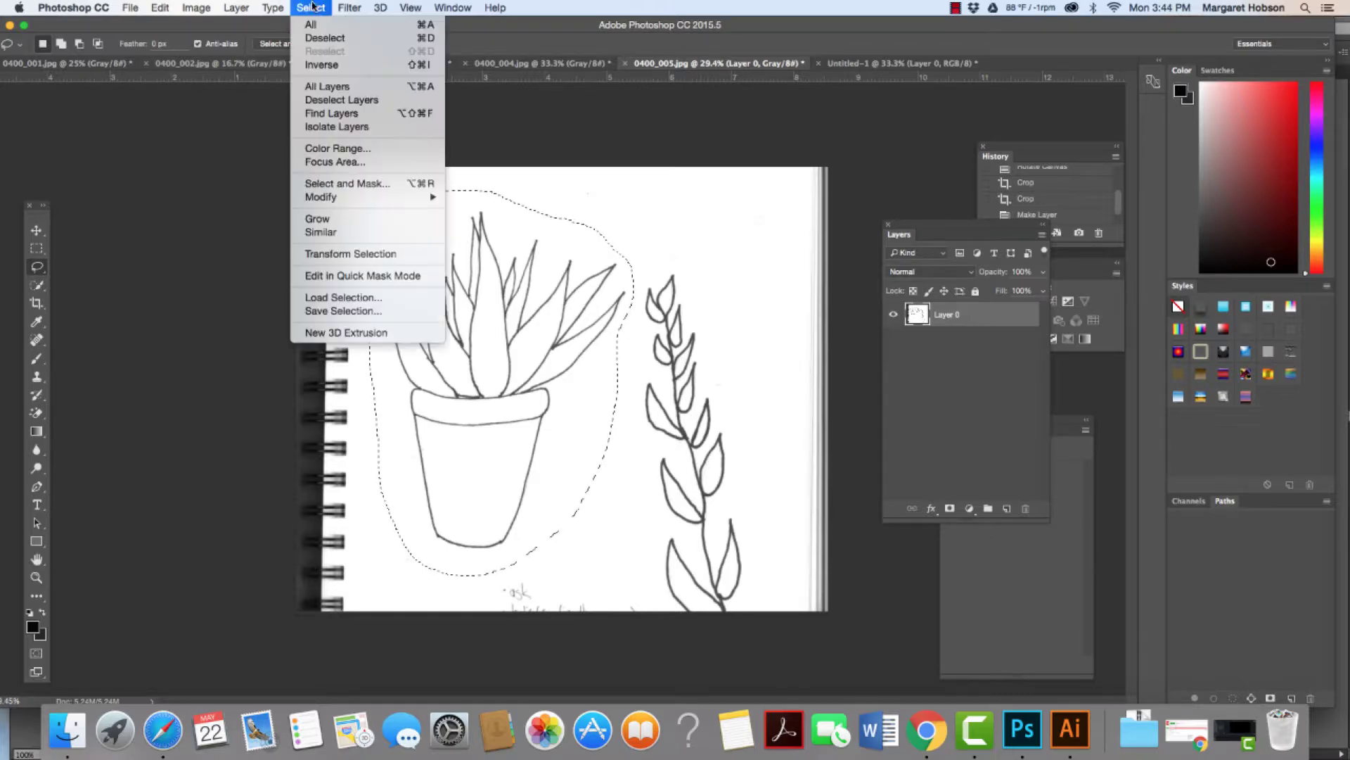
{"action": "left_click", "coordinate": [391, 37]}
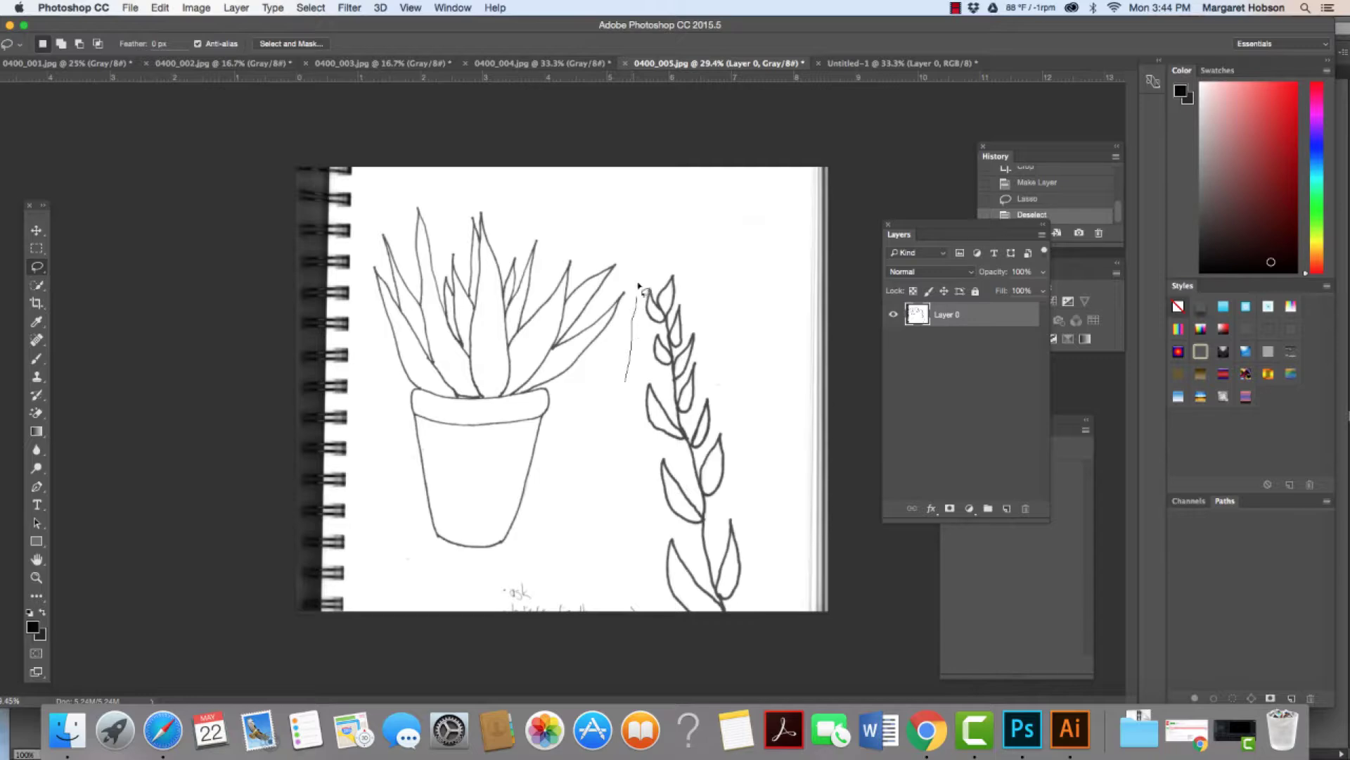
{"action": "mouse_move", "coordinate": [638, 285]}
{"action": "left_mouse_down"}
{"action": "mouse_move", "coordinate": [678, 263]}
{"action": "mouse_move", "coordinate": [756, 397]}
{"action": "mouse_move", "coordinate": [768, 522]}
{"action": "mouse_move", "coordinate": [740, 616]}
{"action": "mouse_move", "coordinate": [672, 619]}
{"action": "mouse_move", "coordinate": [656, 597]}
{"action": "mouse_move", "coordinate": [624, 482]}
{"action": "mouse_move", "coordinate": [635, 360]}
{"action": "left_mouse_up"}
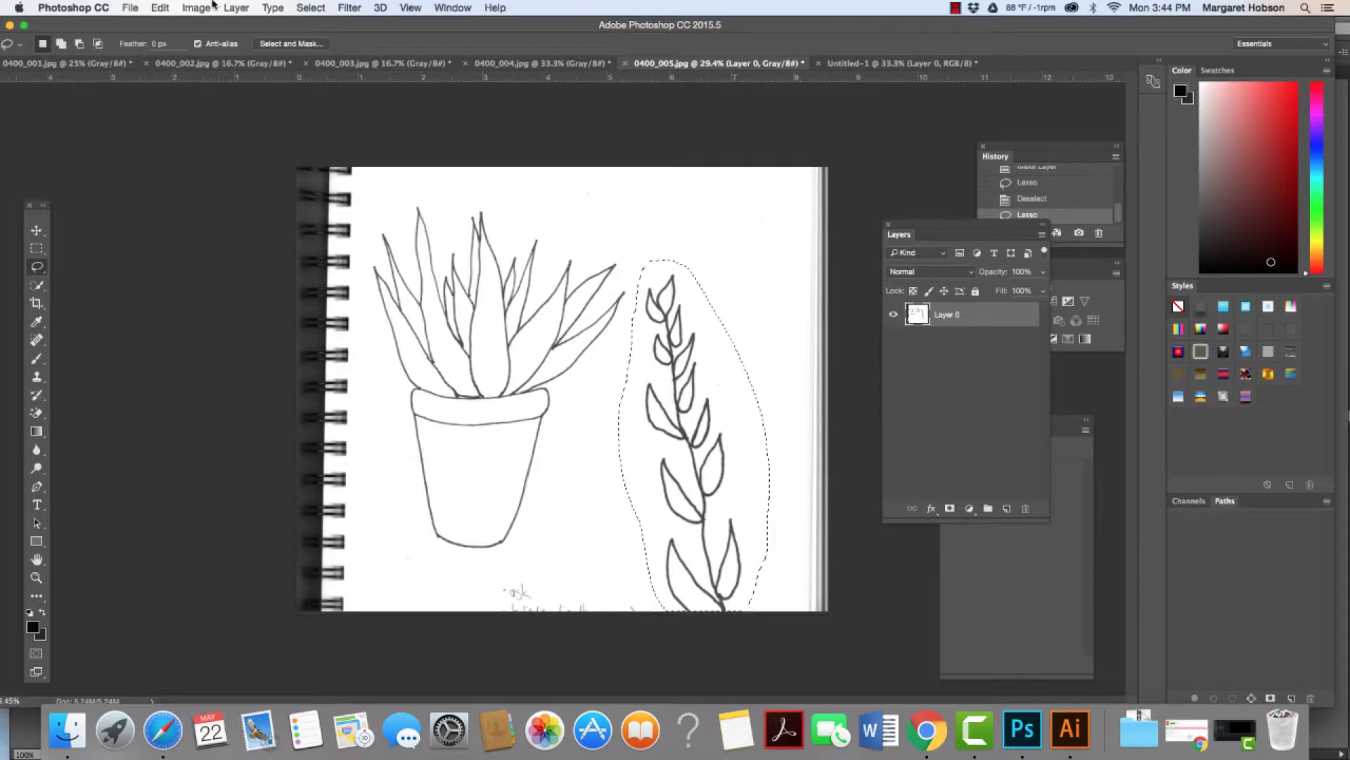
Copy the selected vine and paste it into a new 732 x 1696 pixel grayscale document with a white background.
{"action": "left_click", "coordinate": [160, 7]}
{"action": "left_click", "coordinate": [176, 112]}
{"action": "left_click", "coordinate": [130, 7]}
{"action": "left_click", "coordinate": [141, 24]}
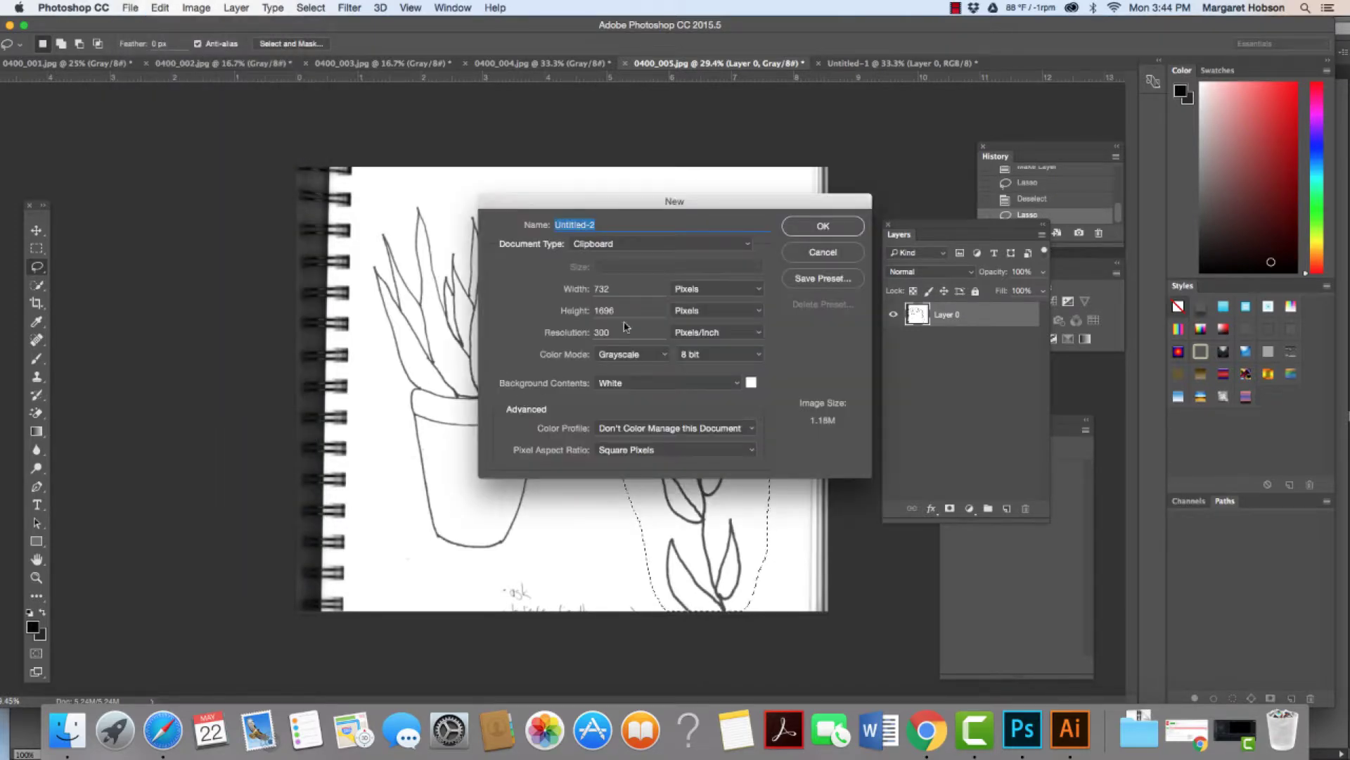
{"action": "left_click", "coordinate": [823, 225]}
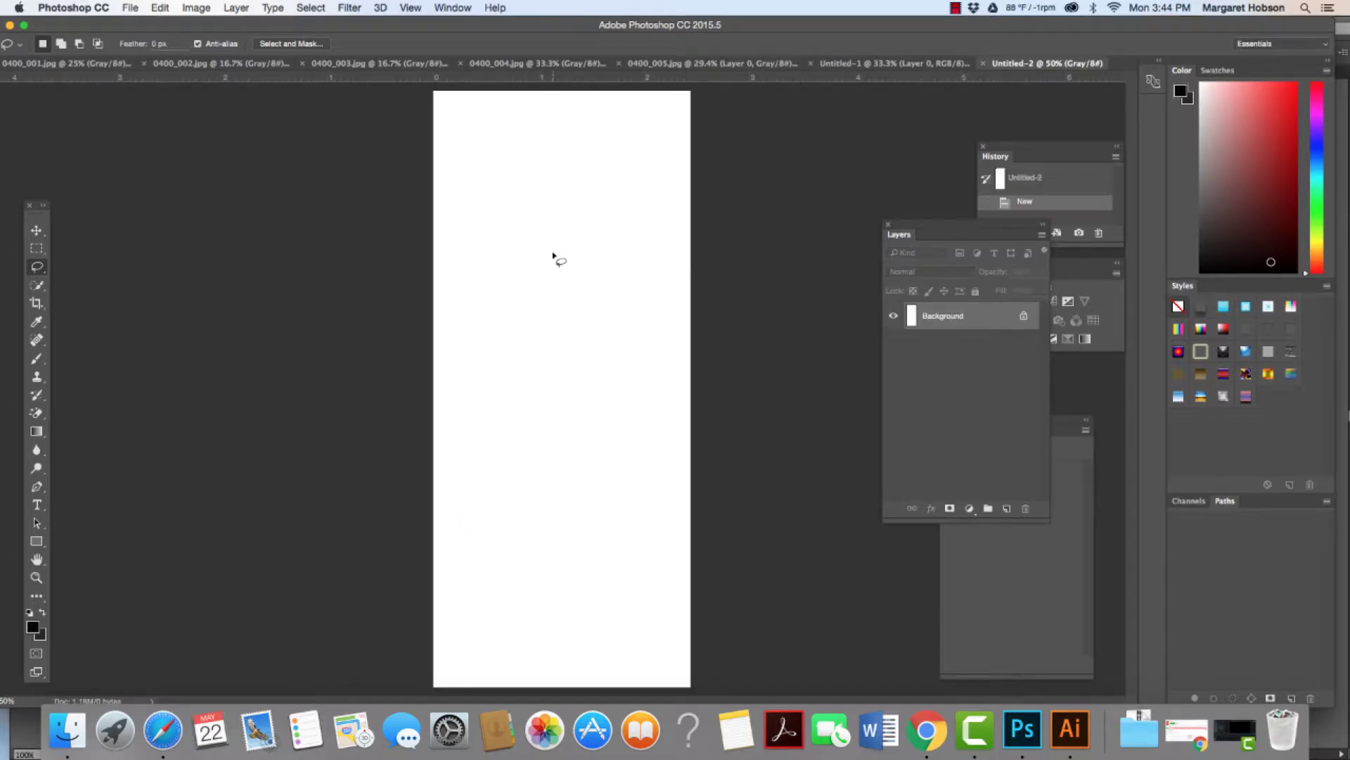
{"action": "key", "text": "super+v"}
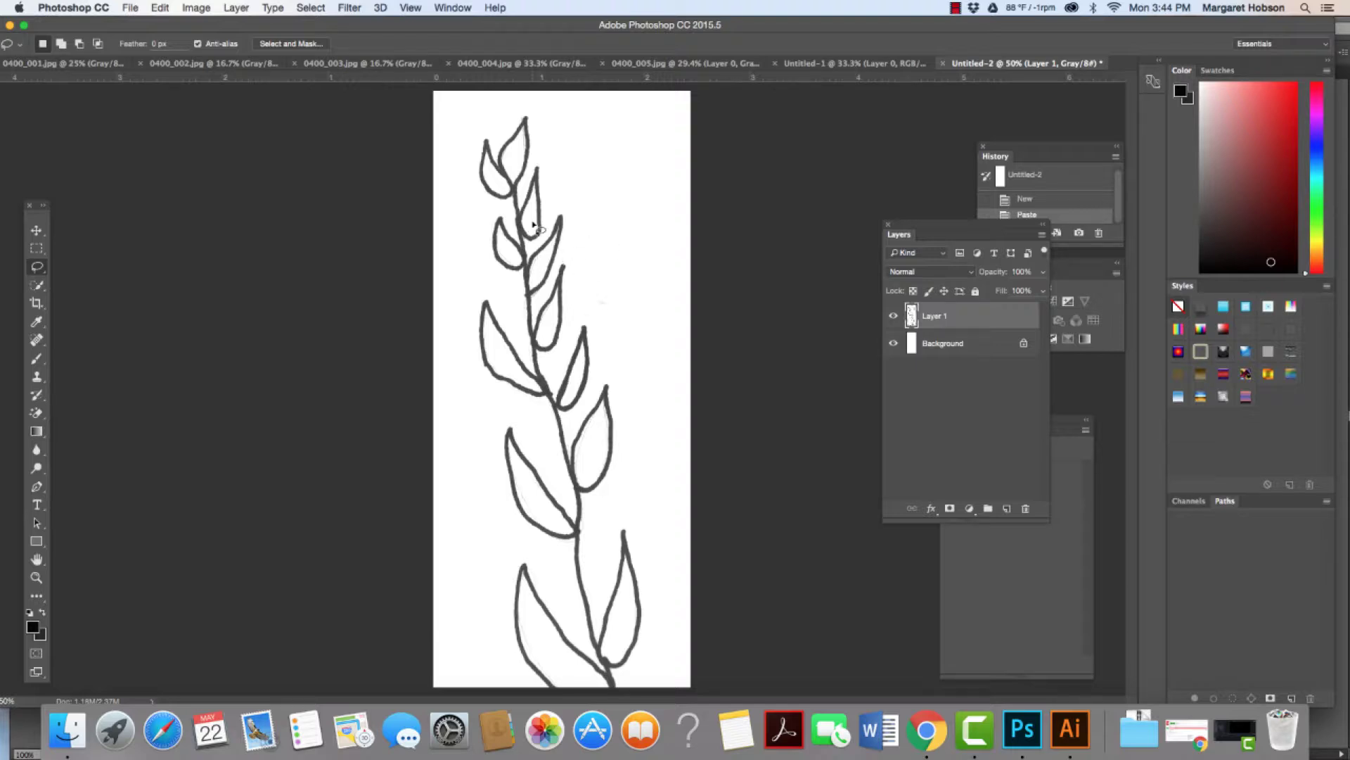
Extend the vine document's canvas height to 6 inches, anchored at the top centre so the space is added below the drawing.
{"action": "key", "text": "super+minus"}
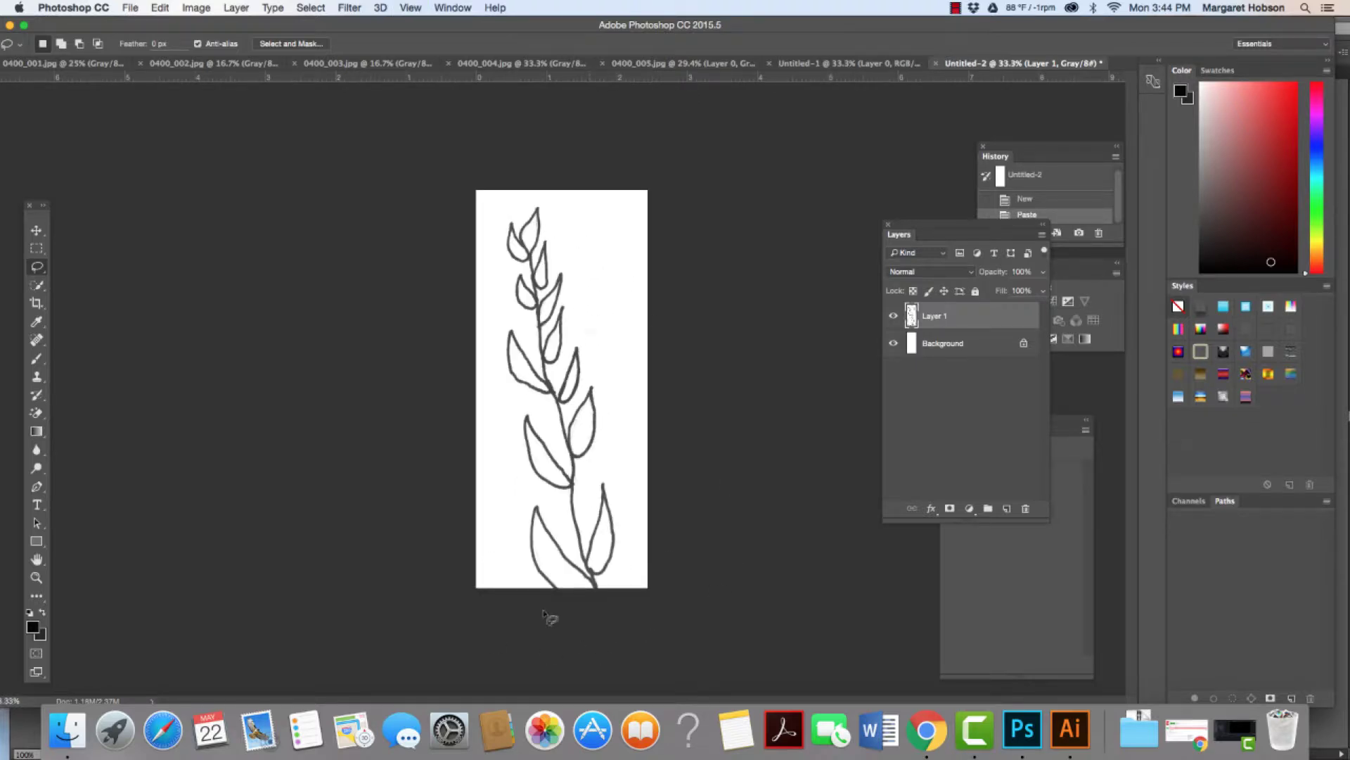
{"action": "left_click", "coordinate": [214, 9]}
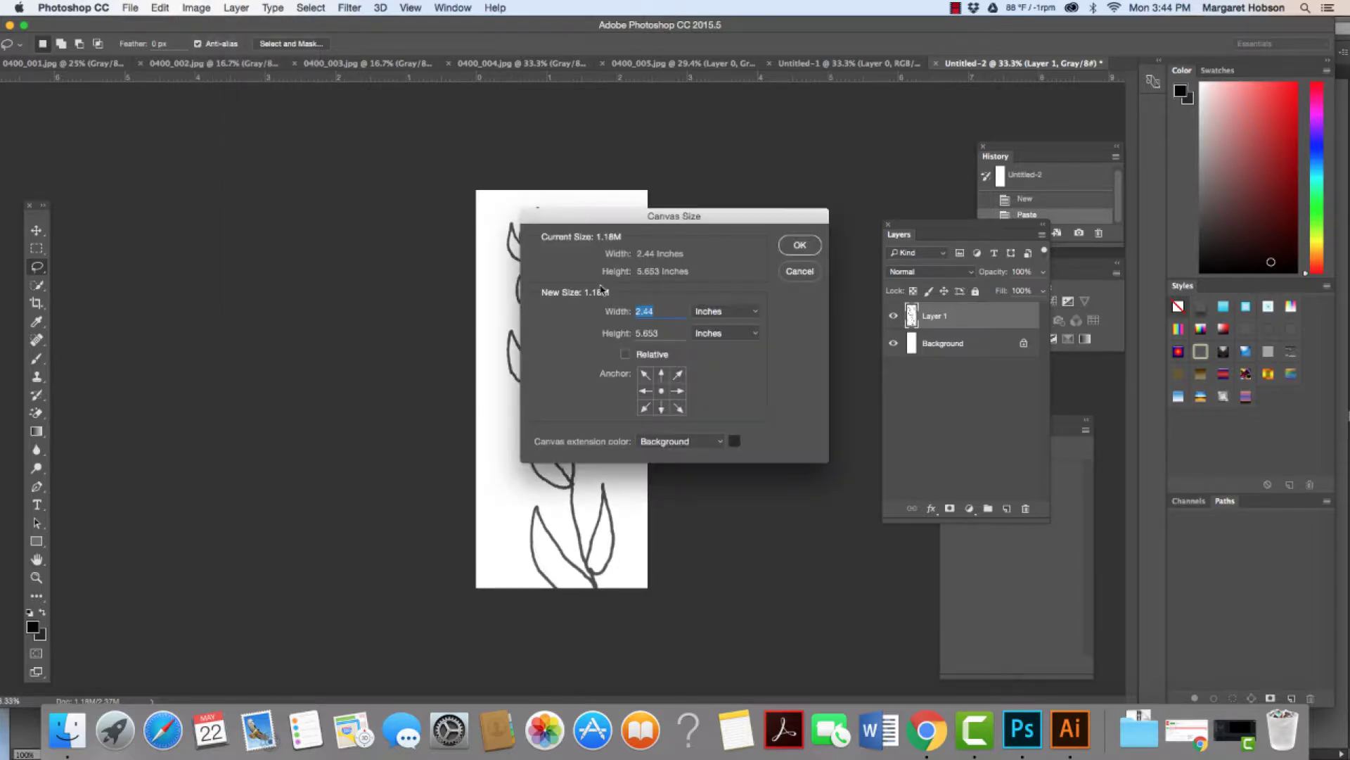
{"action": "left_click", "coordinate": [661, 375]}
{"action": "key", "text": "Tab"}
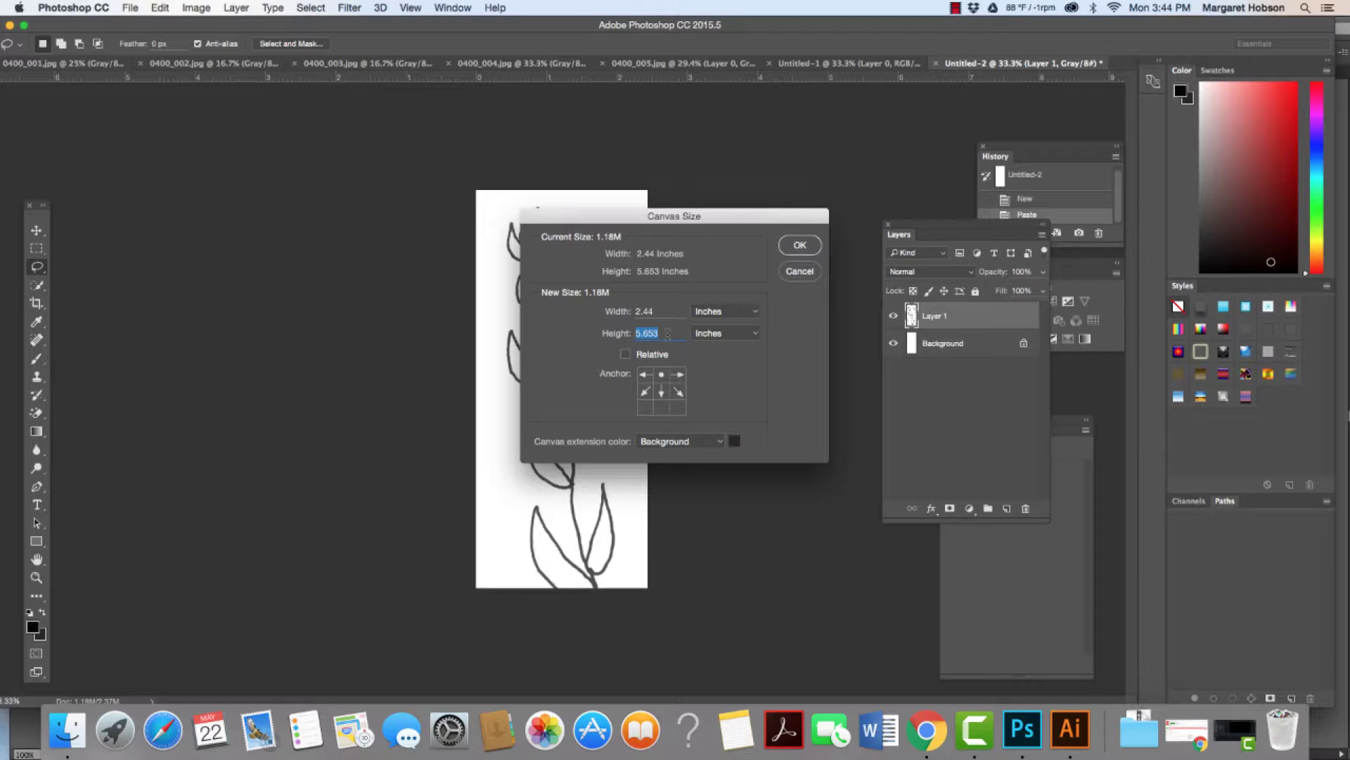
{"action": "type", "text": "6"}
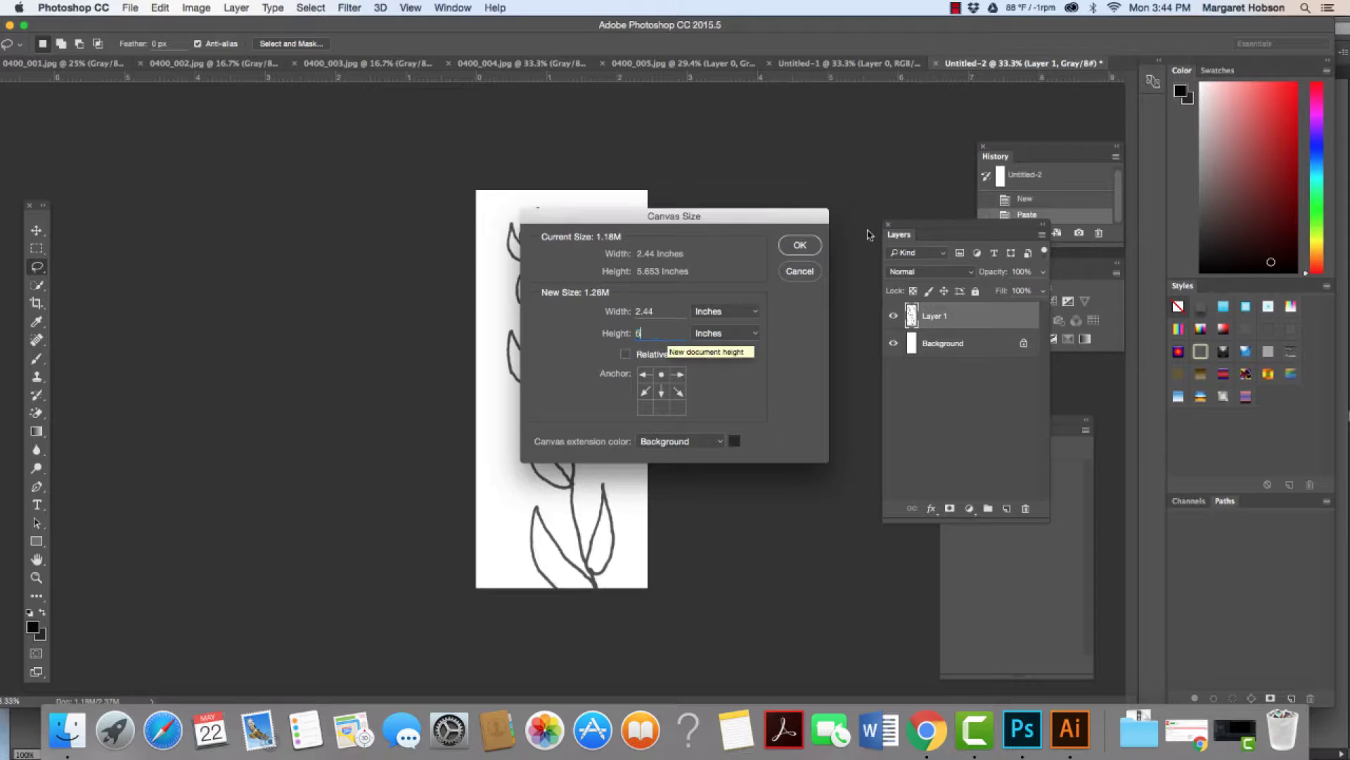
{"action": "left_click", "coordinate": [800, 246]}
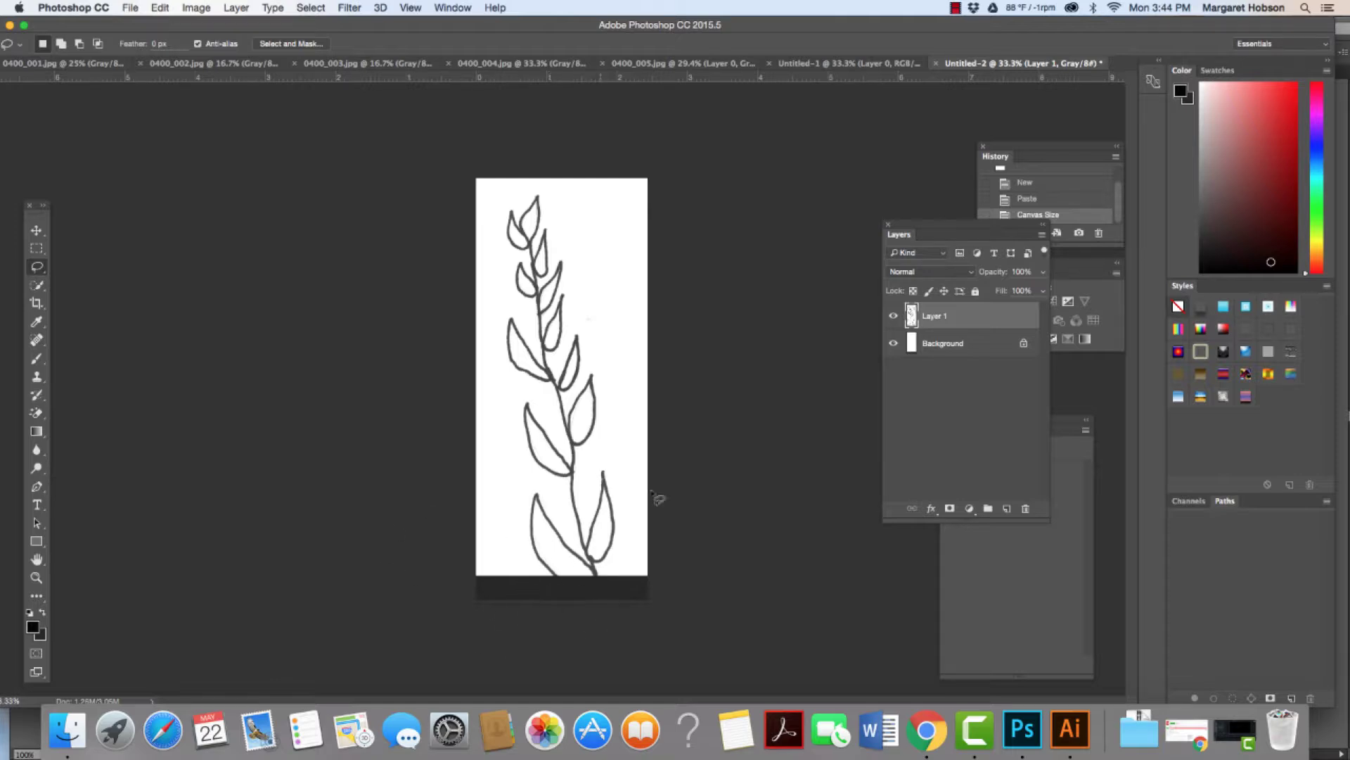
Convert the locked Background into an editable layer and fill it with white to cover the dark extended strip.
{"action": "left_click", "coordinate": [1026, 346]}
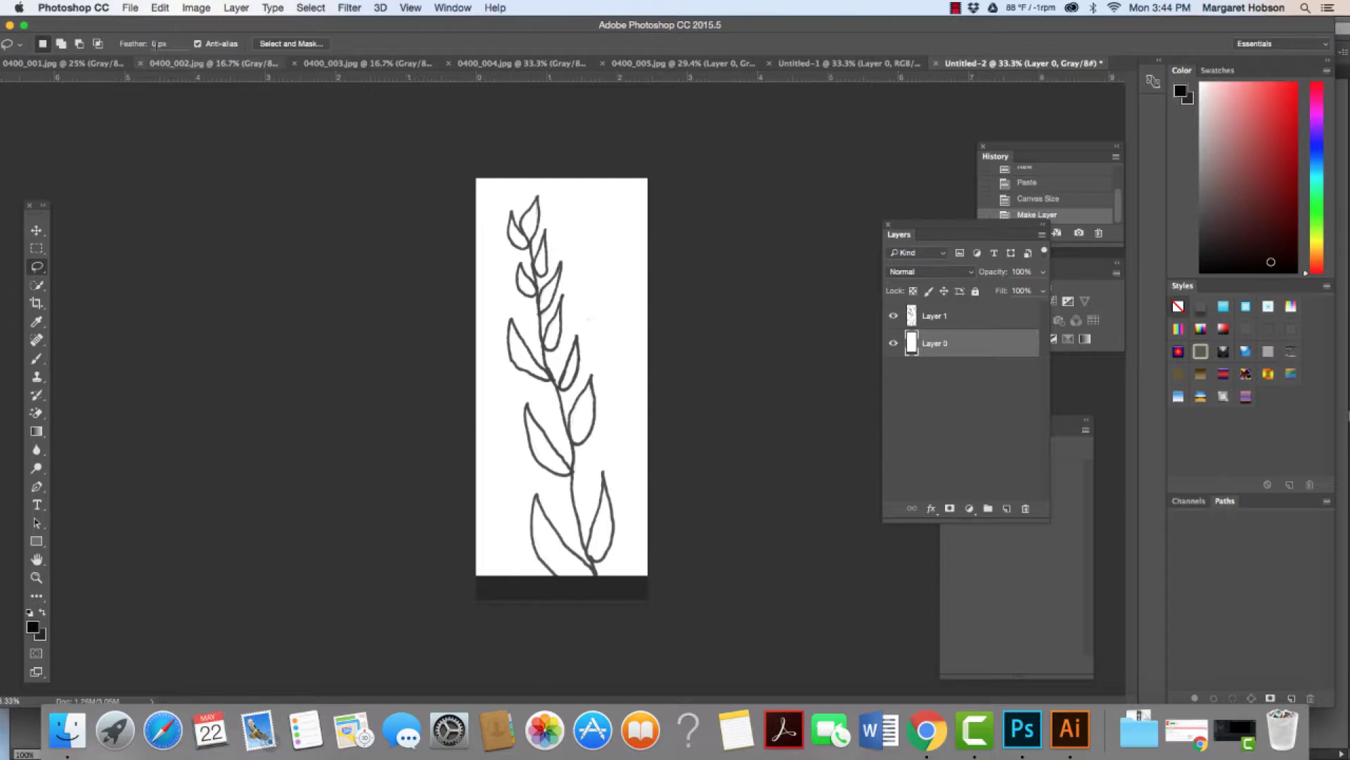
{"action": "left_click", "coordinate": [168, 8]}
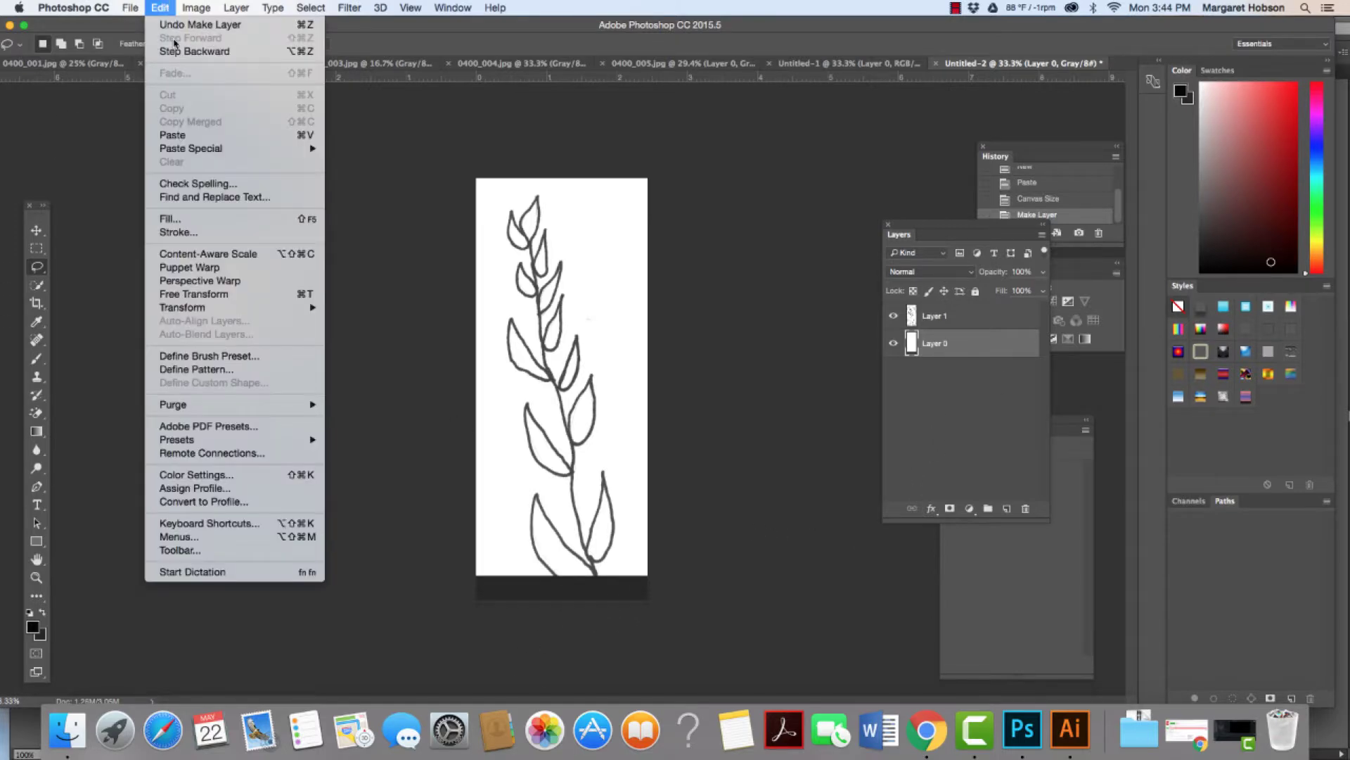
{"action": "left_click", "coordinate": [169, 218]}
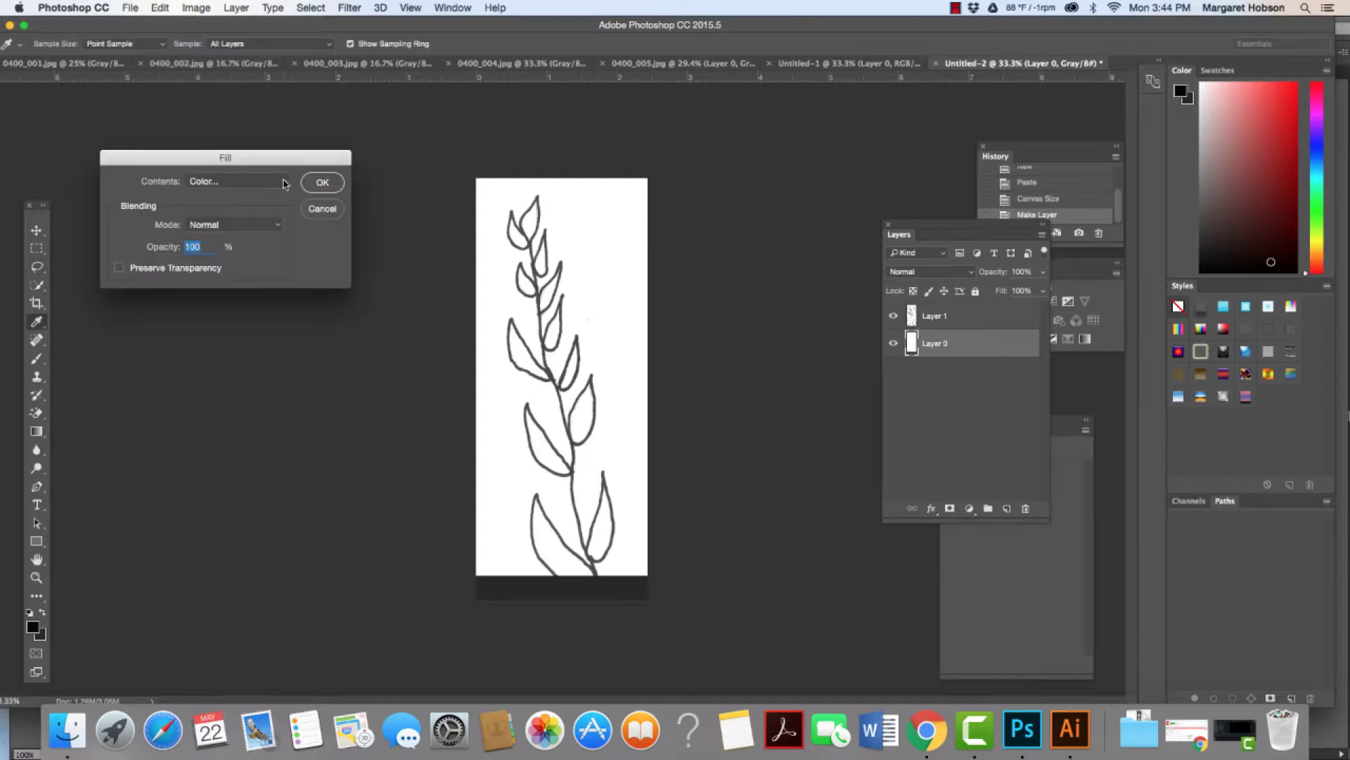
{"action": "left_click", "coordinate": [285, 183]}
{"action": "left_click", "coordinate": [224, 247]}
{"action": "left_click", "coordinate": [259, 183]}
{"action": "left_click", "coordinate": [236, 207]}
{"action": "left_click", "coordinate": [320, 182]}
{"action": "key", "text": "l"}
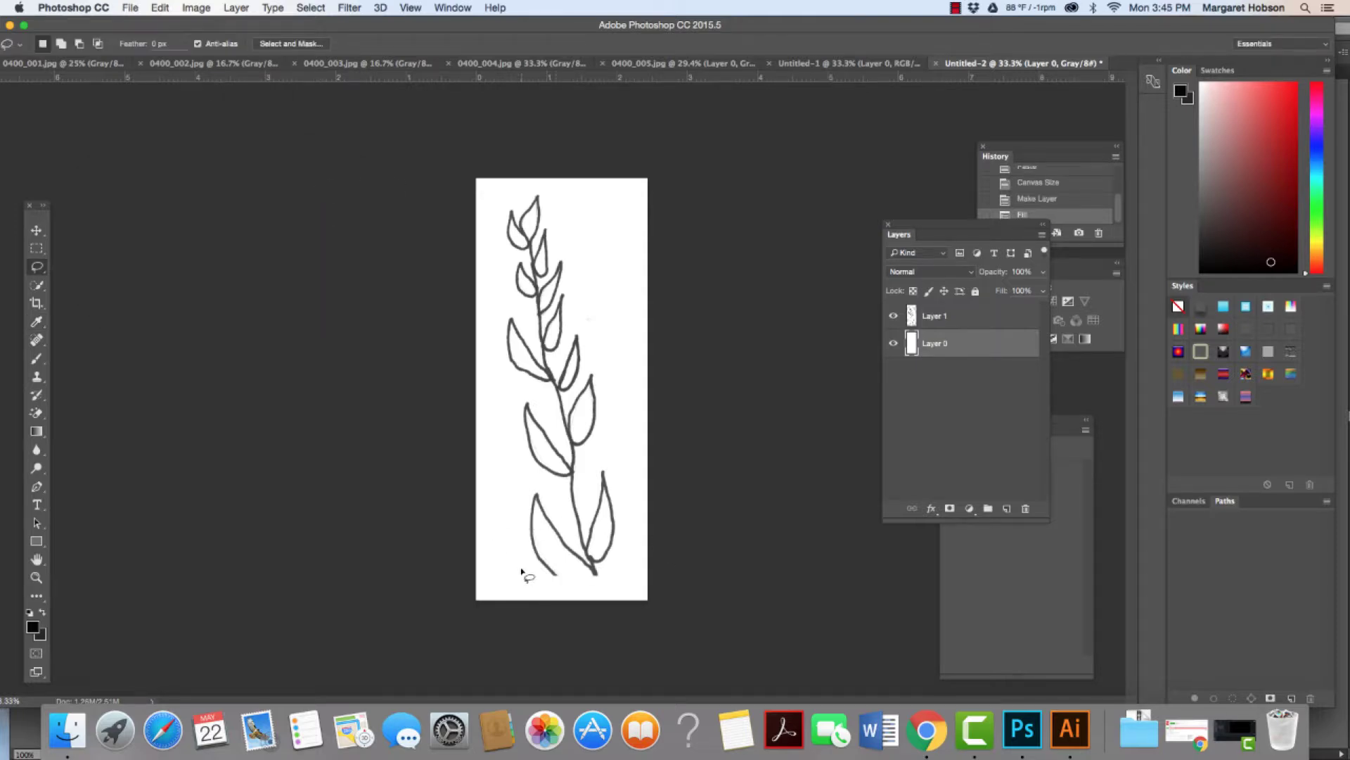
Set up the Brush tool with the 9 px round preset and raise its hardness for repairing the vine's base.
{"action": "key", "text": "super+equal"}
{"action": "key", "text": "super+equal"}
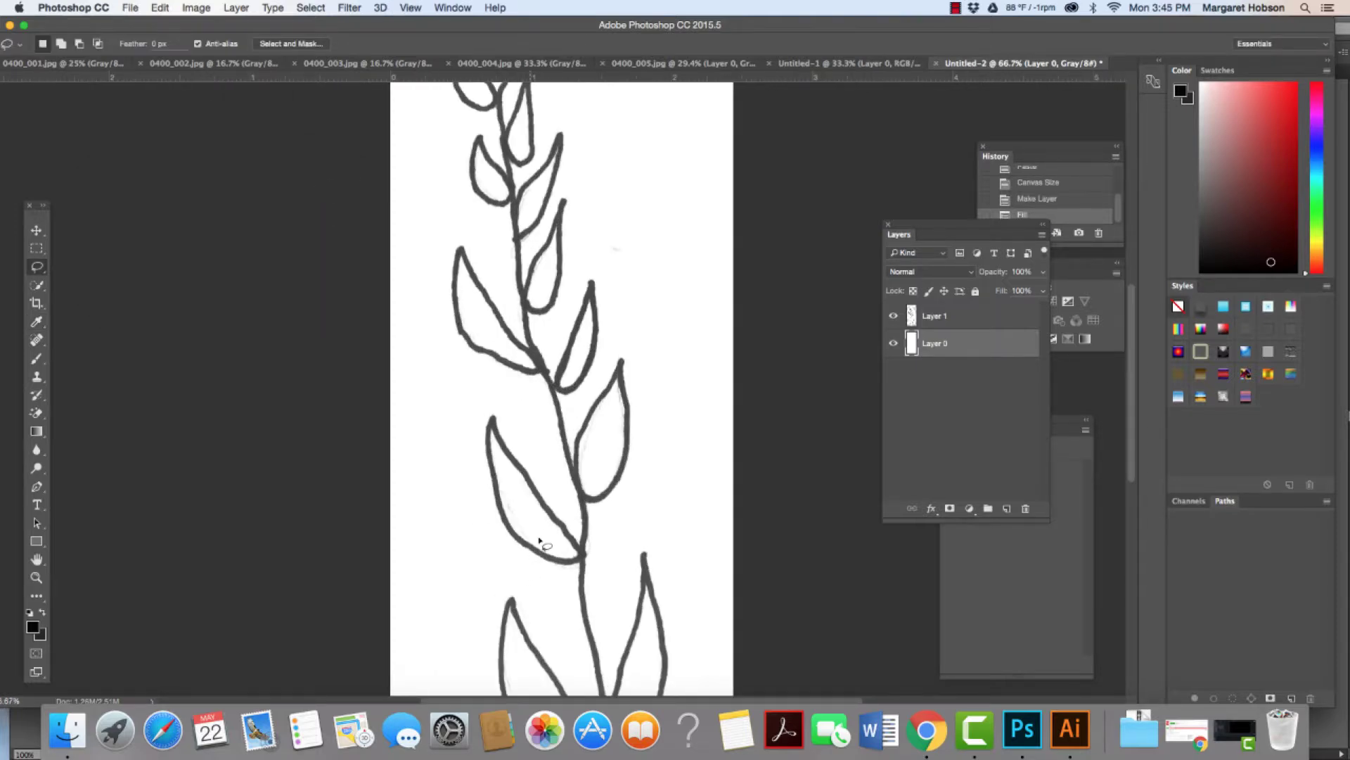
{"action": "key", "text": "h"}
{"action": "scroll", "coordinate": [535, 507], "scroll_direction": "down", "scroll_amount": 10}
{"action": "scroll", "coordinate": [527, 482], "scroll_direction": "right", "scroll_amount": 2}
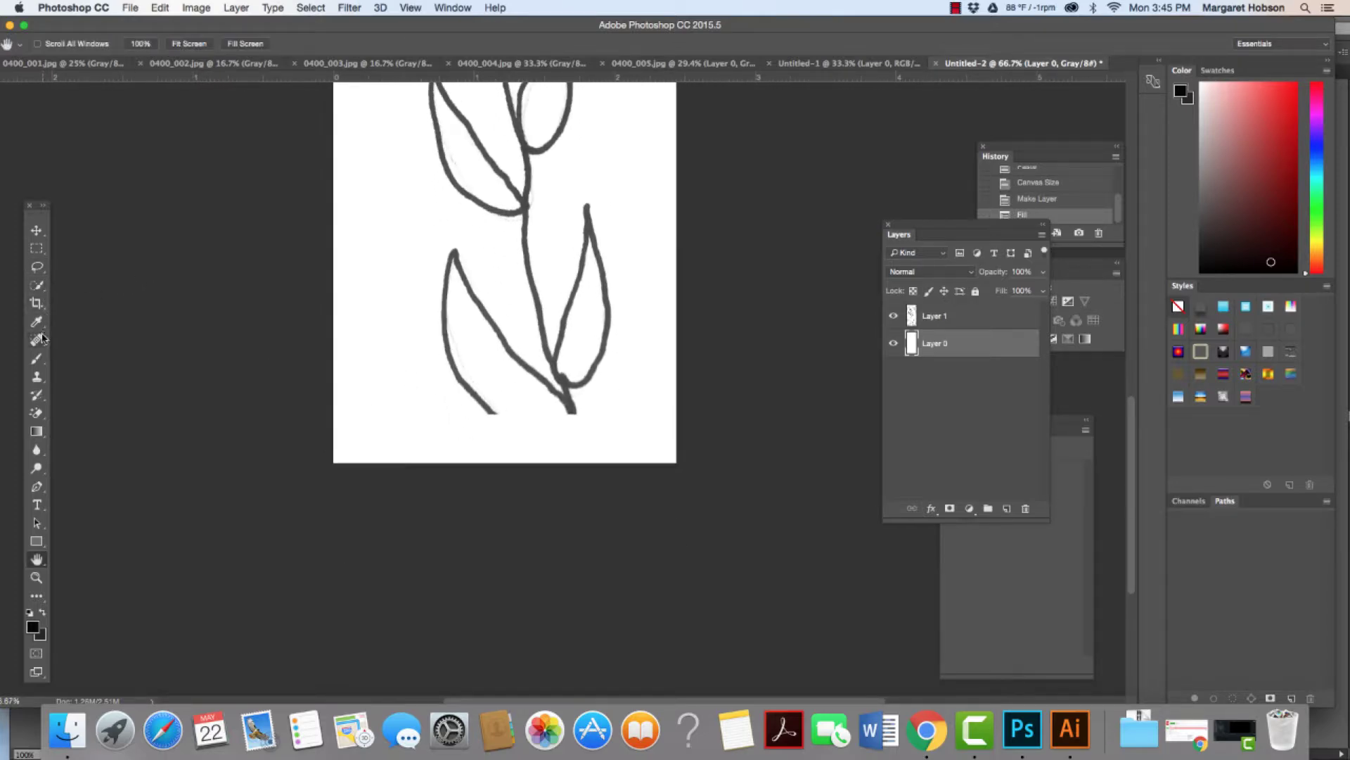
{"action": "left_click", "coordinate": [37, 359]}
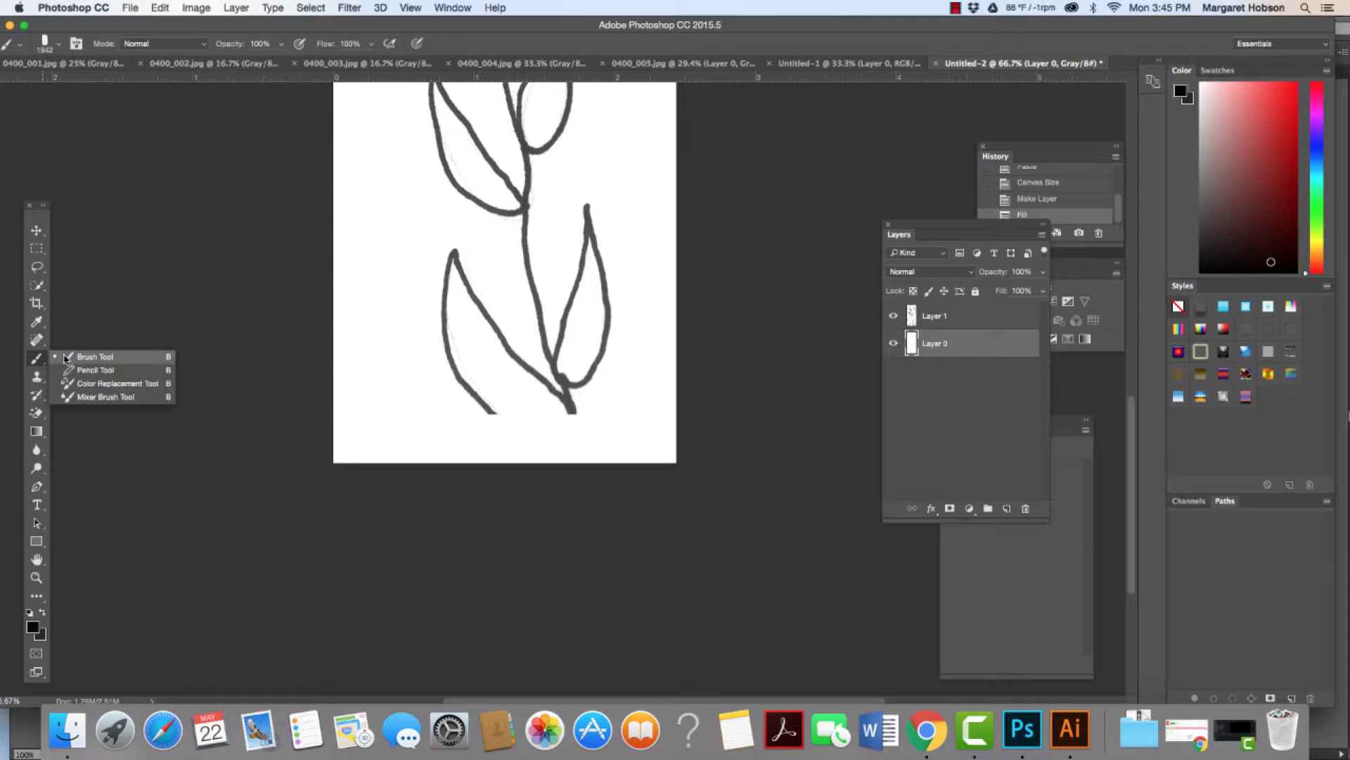
{"action": "left_click", "coordinate": [59, 44]}
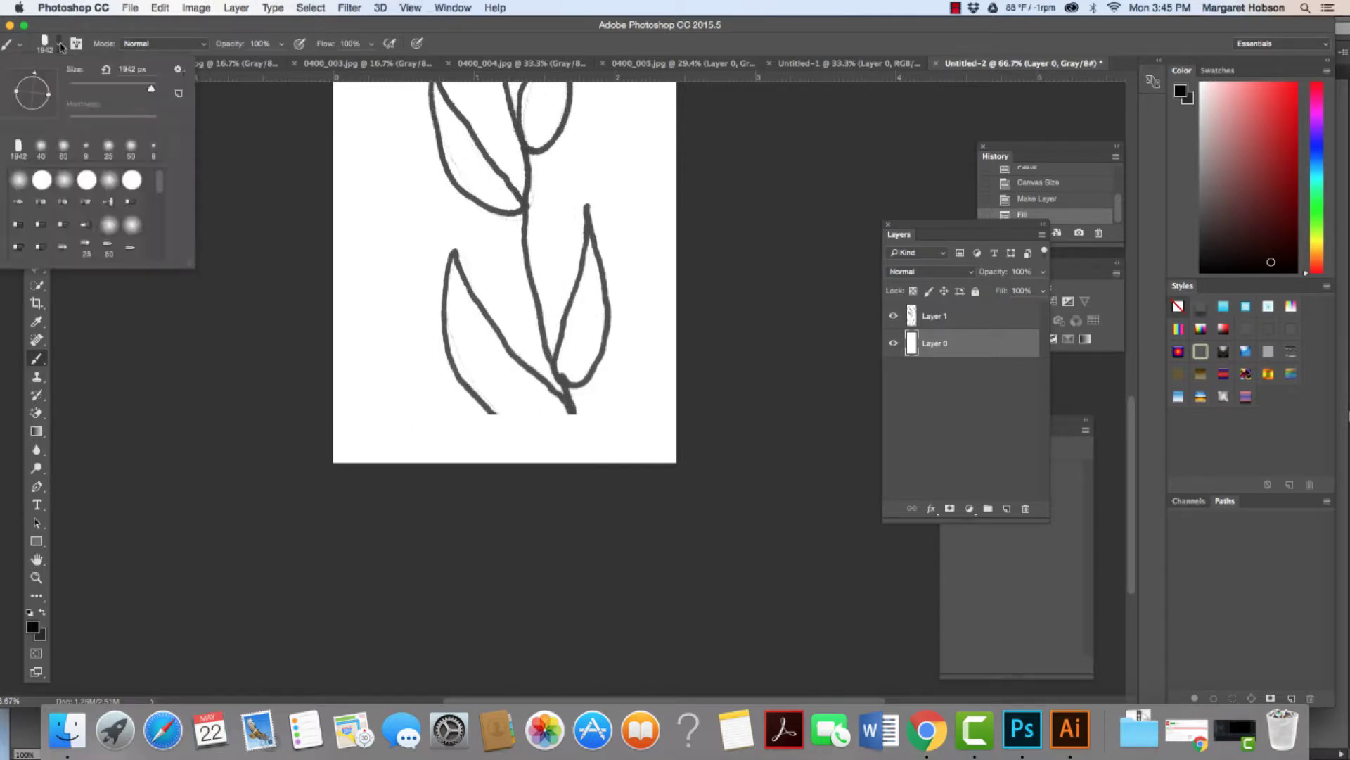
{"action": "left_click", "coordinate": [86, 147]}
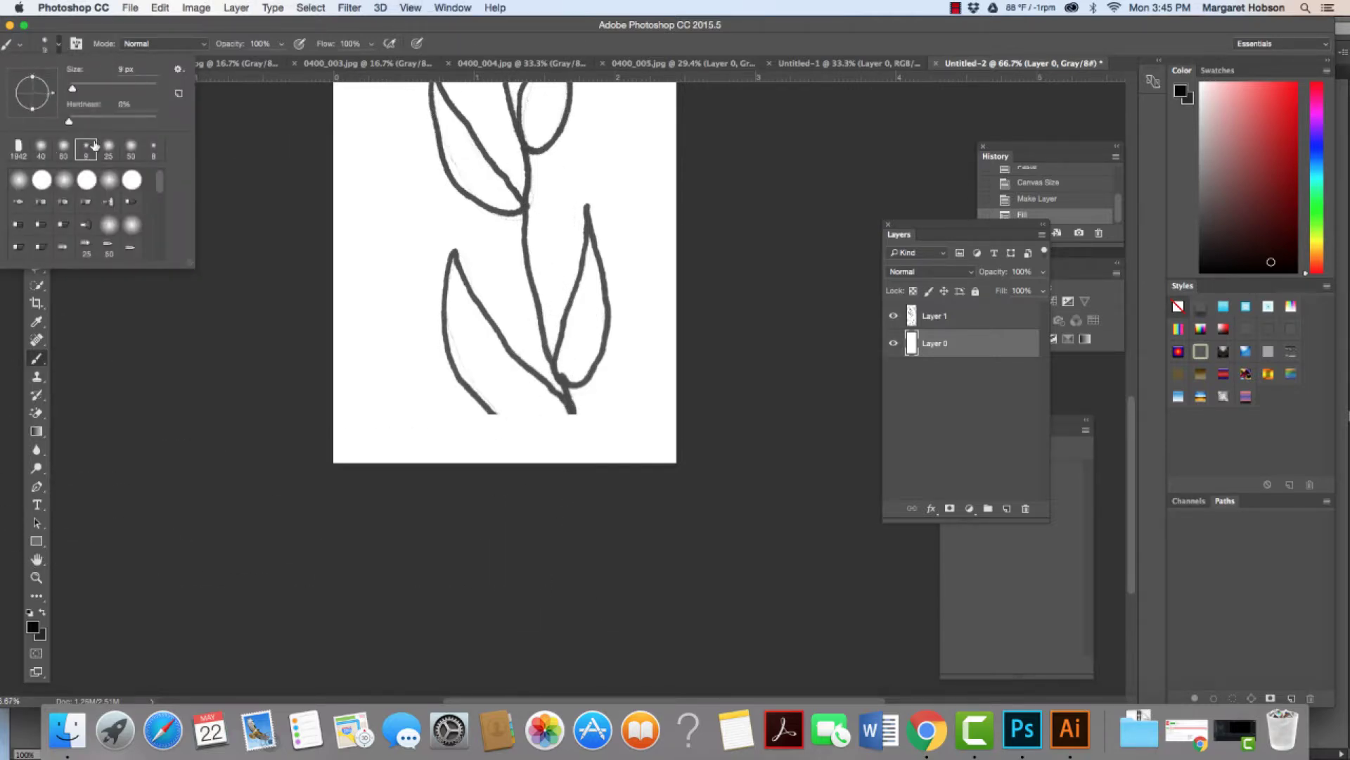
{"action": "left_click_drag", "start_coordinate": [70, 121], "coordinate": [361, 261]}
{"action": "key", "text": "Return"}
Undo the black trial stroke, sample the drawing's dark grey and paint the missing lower edge of the lowest leaf and the stem end.
{"action": "left_click_drag", "start_coordinate": [513, 424], "coordinate": [514, 425]}
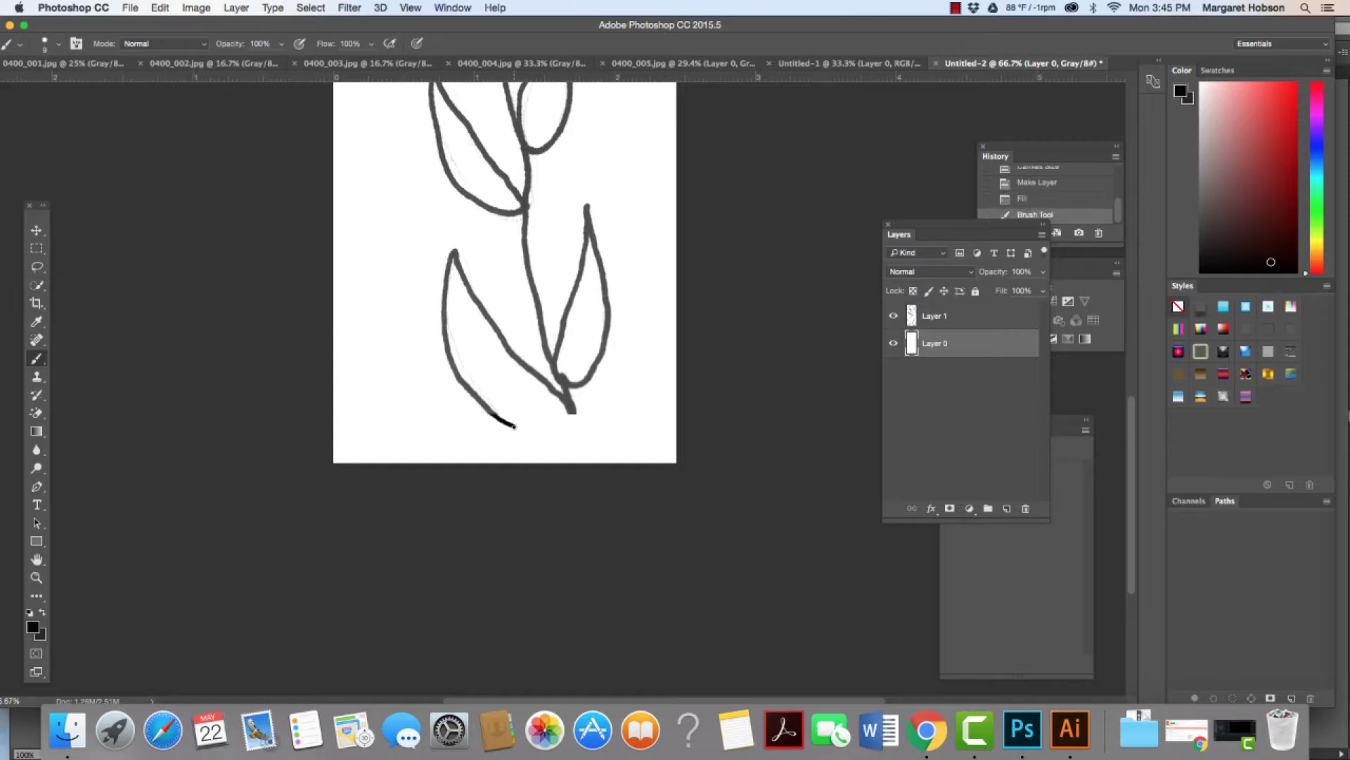
{"action": "key", "text": "super+z"}
{"action": "key", "text": "i"}
{"action": "left_click", "coordinate": [491, 408]}
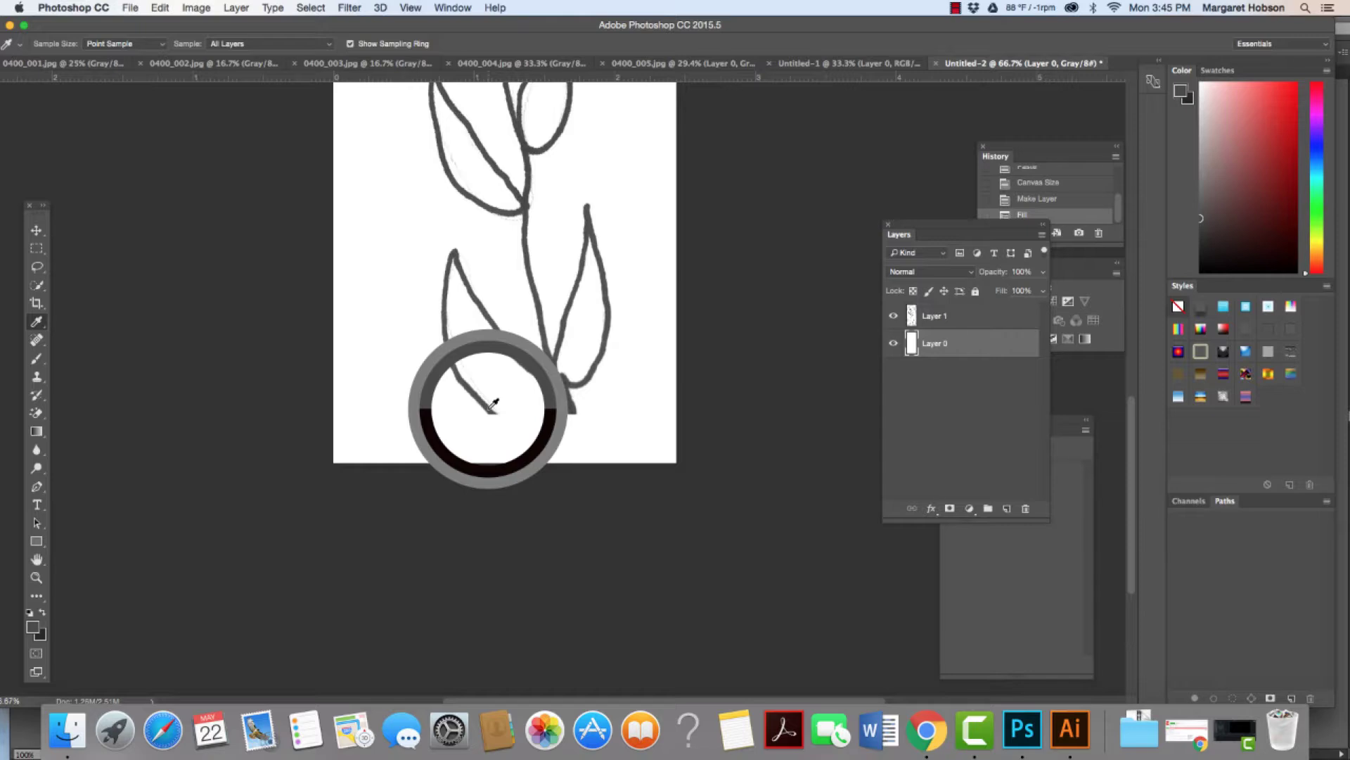
{"action": "key", "text": "b"}
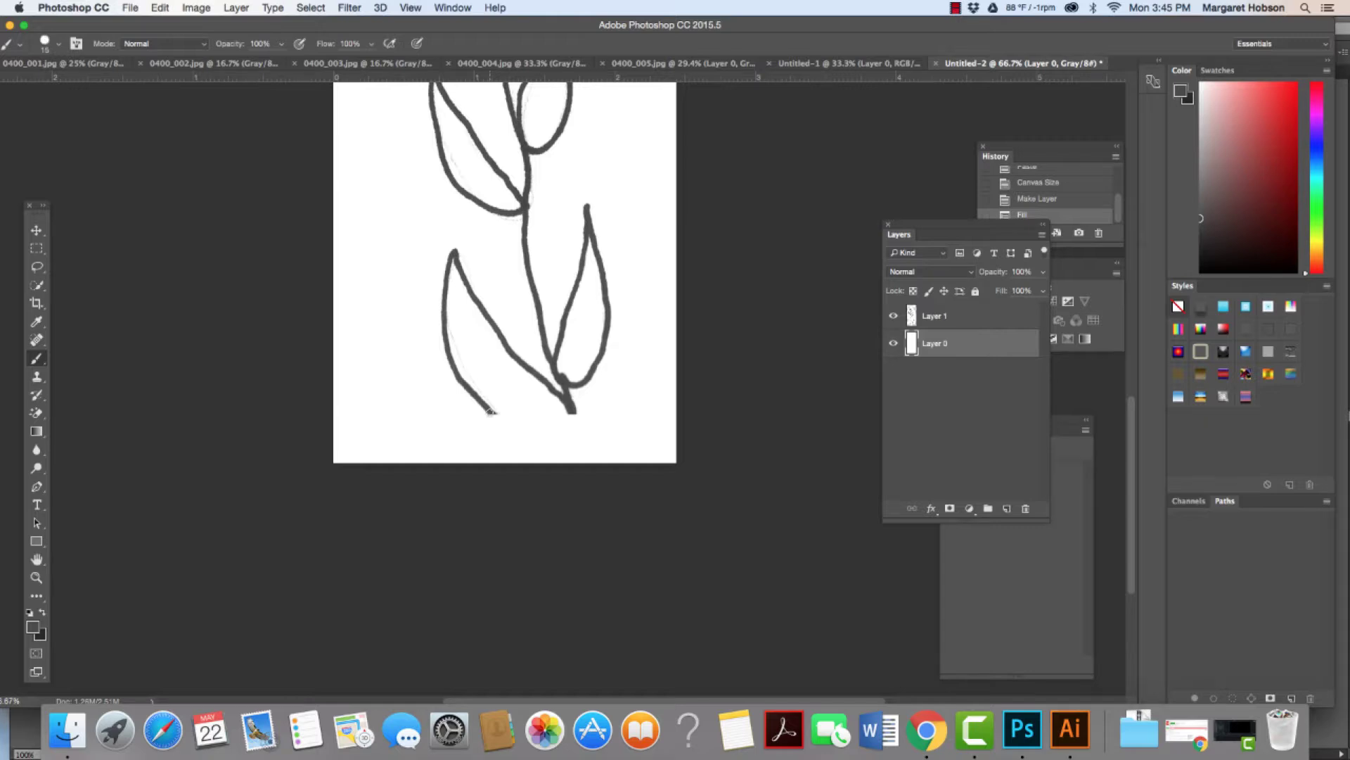
{"action": "mouse_move", "coordinate": [495, 416]}
{"action": "left_mouse_down"}
{"action": "mouse_move", "coordinate": [566, 423]}
{"action": "mouse_move", "coordinate": [567, 396]}
{"action": "mouse_move", "coordinate": [585, 431]}
{"action": "left_mouse_up"}
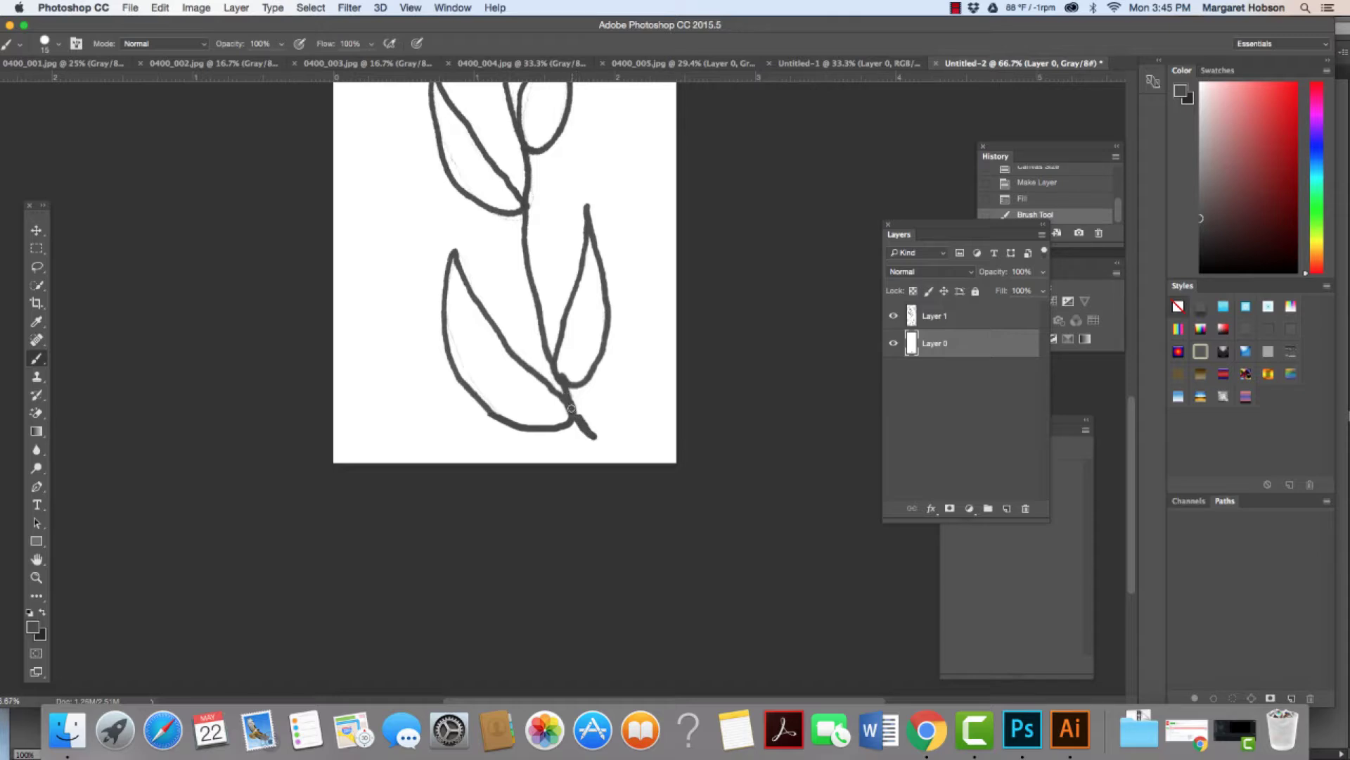
{"action": "left_click", "coordinate": [560, 382]}
Flatten the image and touch up the stem joint above the lowest leaf with the brush.
{"action": "left_click", "coordinate": [245, 8]}
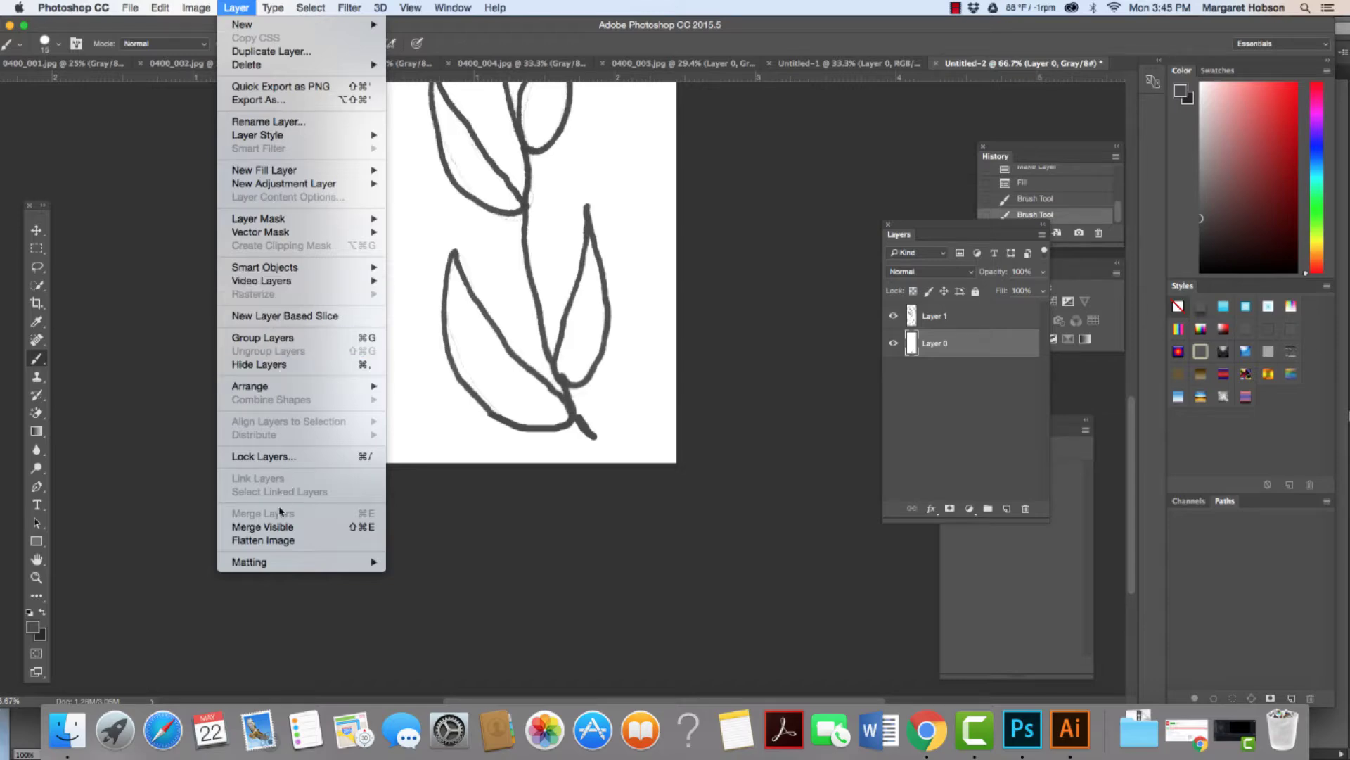
{"action": "left_click", "coordinate": [273, 541]}
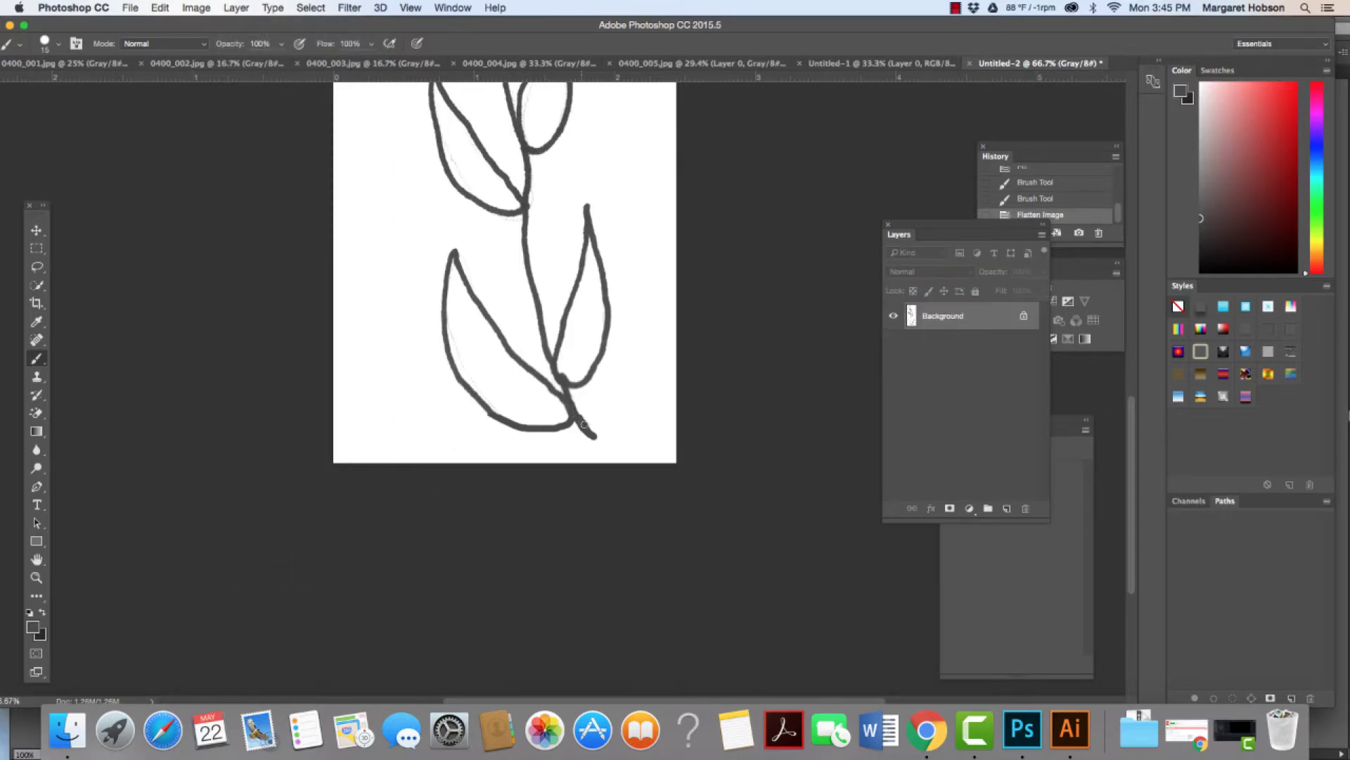
{"action": "left_click", "coordinate": [556, 372]}
Convert the vine document from grayscale to RGB Color mode.
{"action": "key", "text": "space"}
{"action": "mouse_move", "coordinate": [488, 136]}
{"action": "left_mouse_down"}
{"action": "mouse_move", "coordinate": [530, 286]}
{"action": "mouse_move", "coordinate": [518, 217]}
{"action": "mouse_move", "coordinate": [515, 304]}
{"action": "mouse_move", "coordinate": [486, 282]}
{"action": "mouse_move", "coordinate": [486, 247]}
{"action": "mouse_move", "coordinate": [497, 310]}
{"action": "mouse_move", "coordinate": [567, 355]}
{"action": "mouse_move", "coordinate": [546, 337]}
{"action": "mouse_move", "coordinate": [519, 232]}
{"action": "mouse_move", "coordinate": [540, 353]}
{"action": "left_mouse_up"}
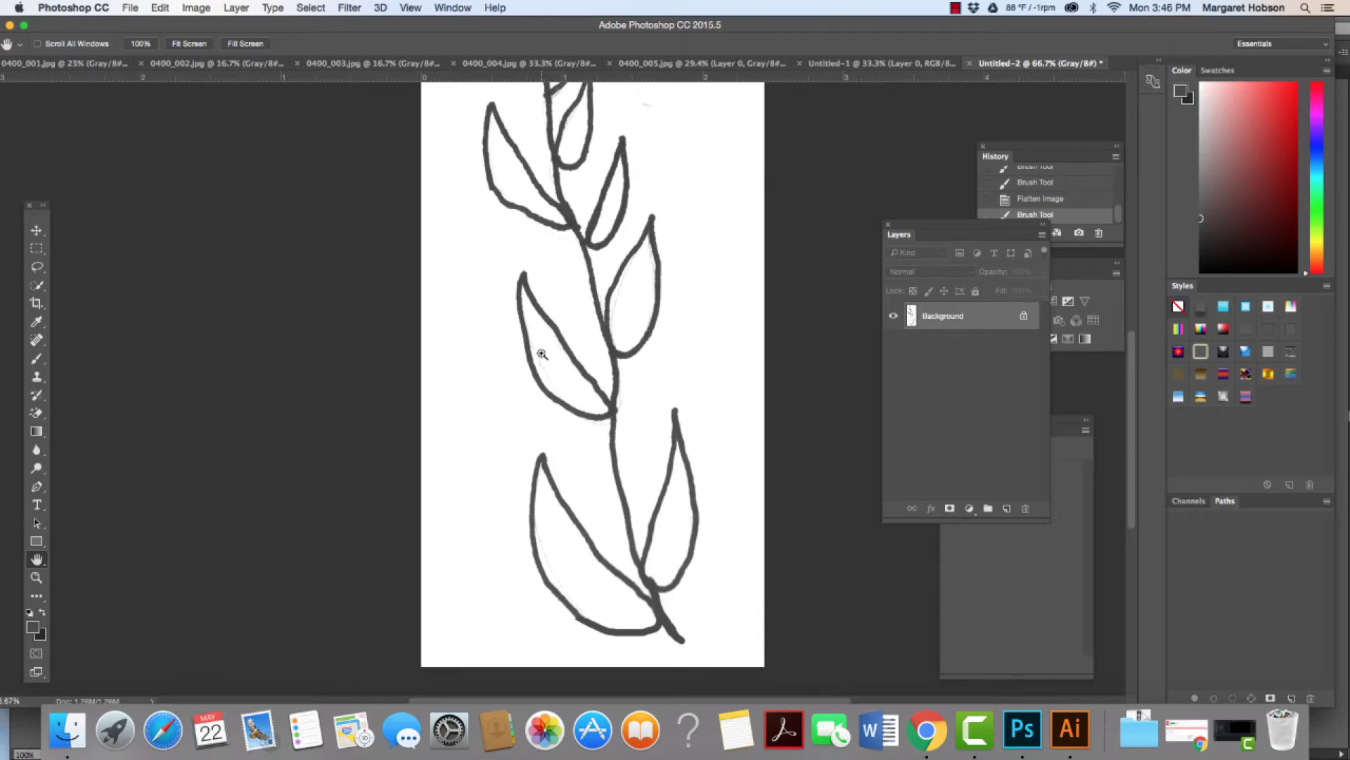
{"action": "left_click", "coordinate": [542, 354], "text": "alt"}
{"action": "left_click", "coordinate": [542, 354], "text": "alt"}
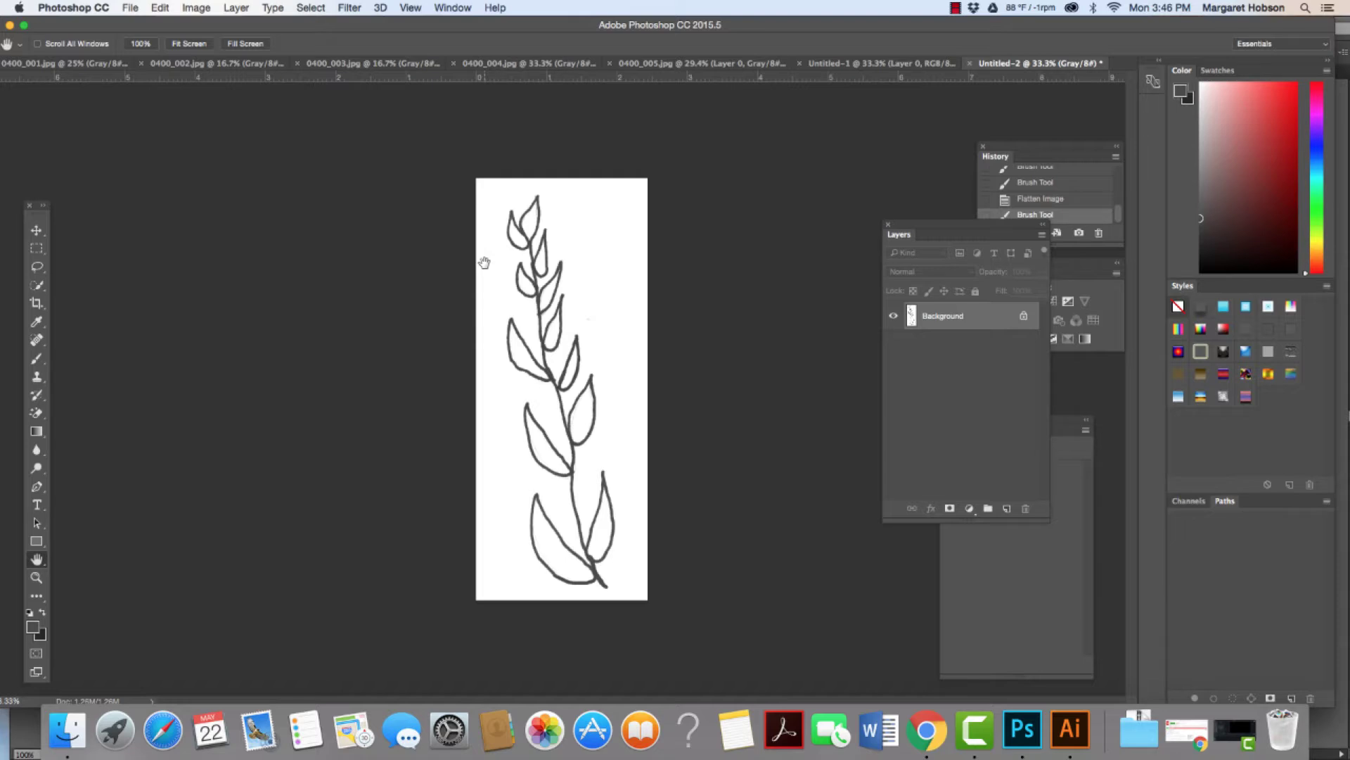
{"action": "left_click", "coordinate": [202, 11]}
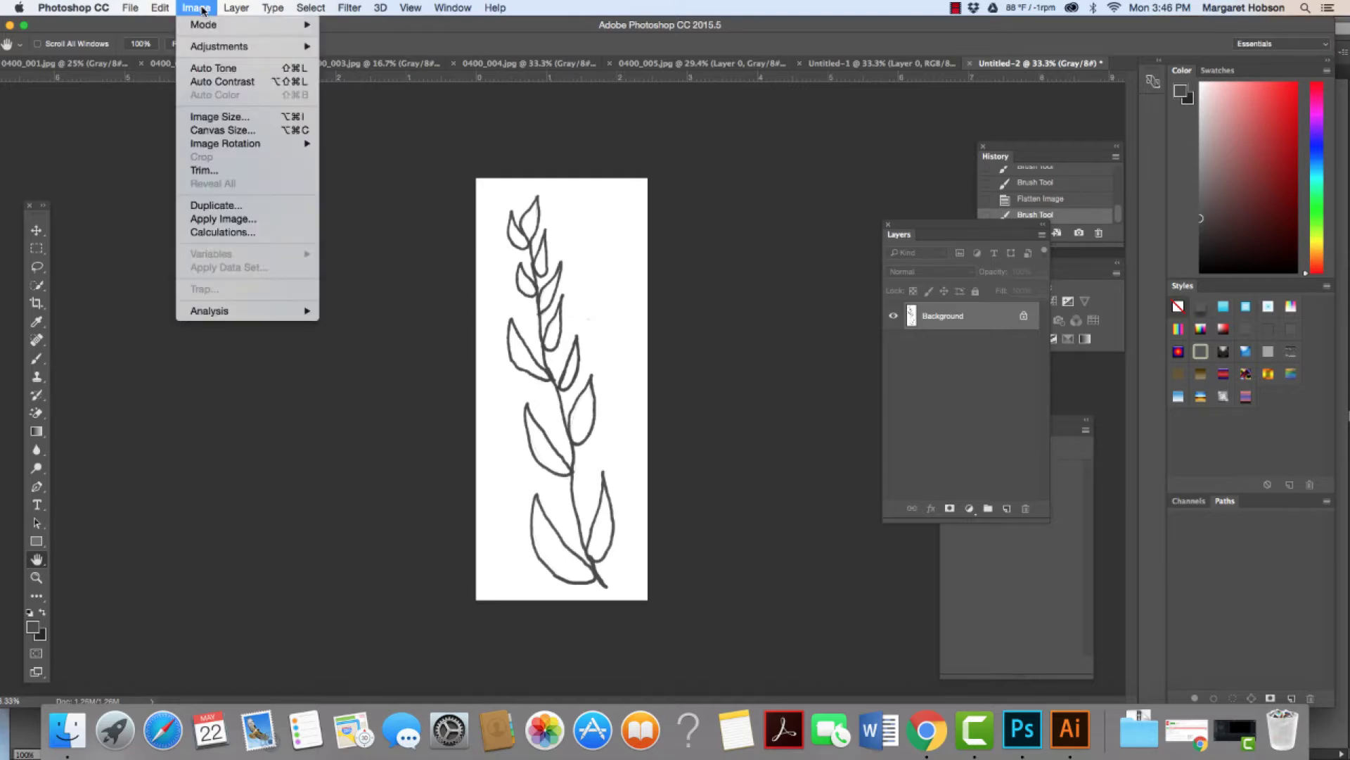
{"action": "mouse_move", "coordinate": [209, 44]}
{"action": "left_click", "coordinate": [340, 83]}
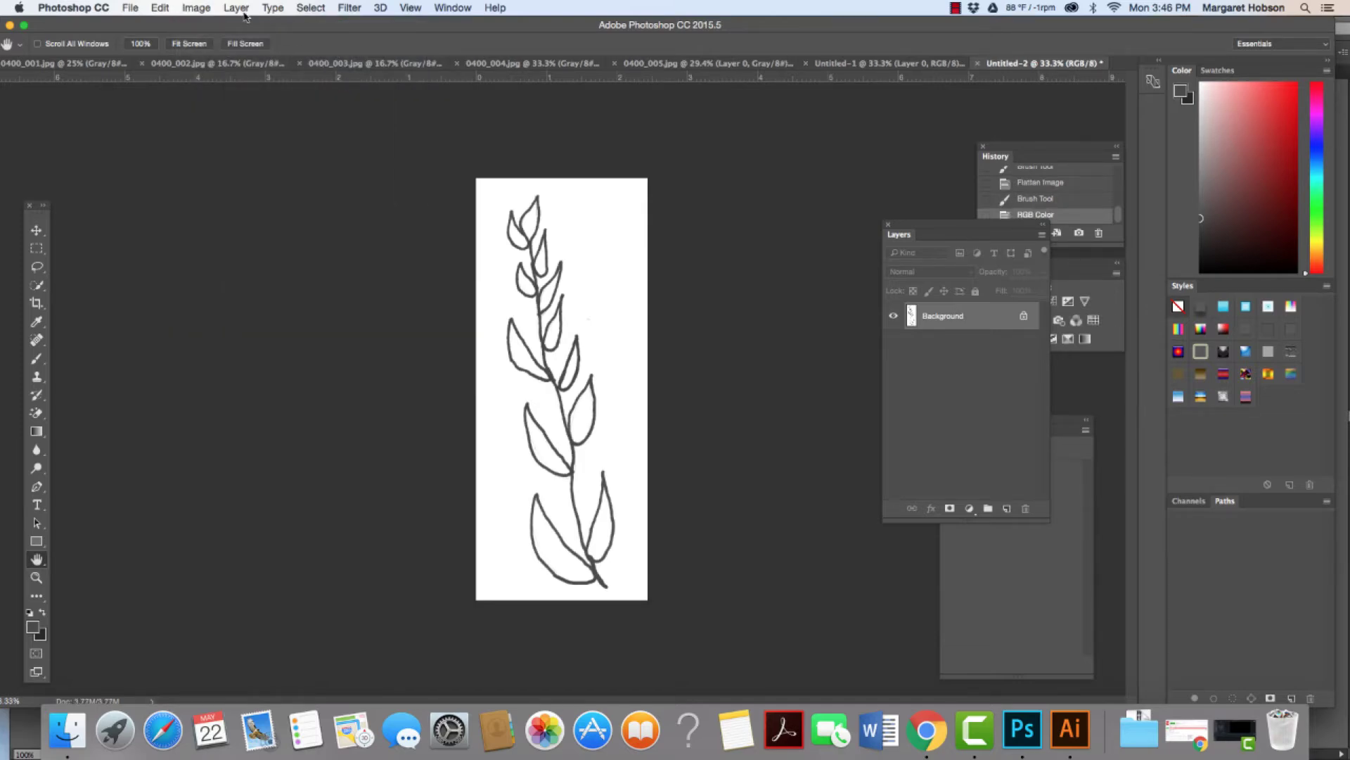
Apply a Brightness/Contrast adjustment to the vine with brightness 27 and contrast 100.
{"action": "left_click", "coordinate": [197, 8]}
{"action": "mouse_move", "coordinate": [213, 28]}
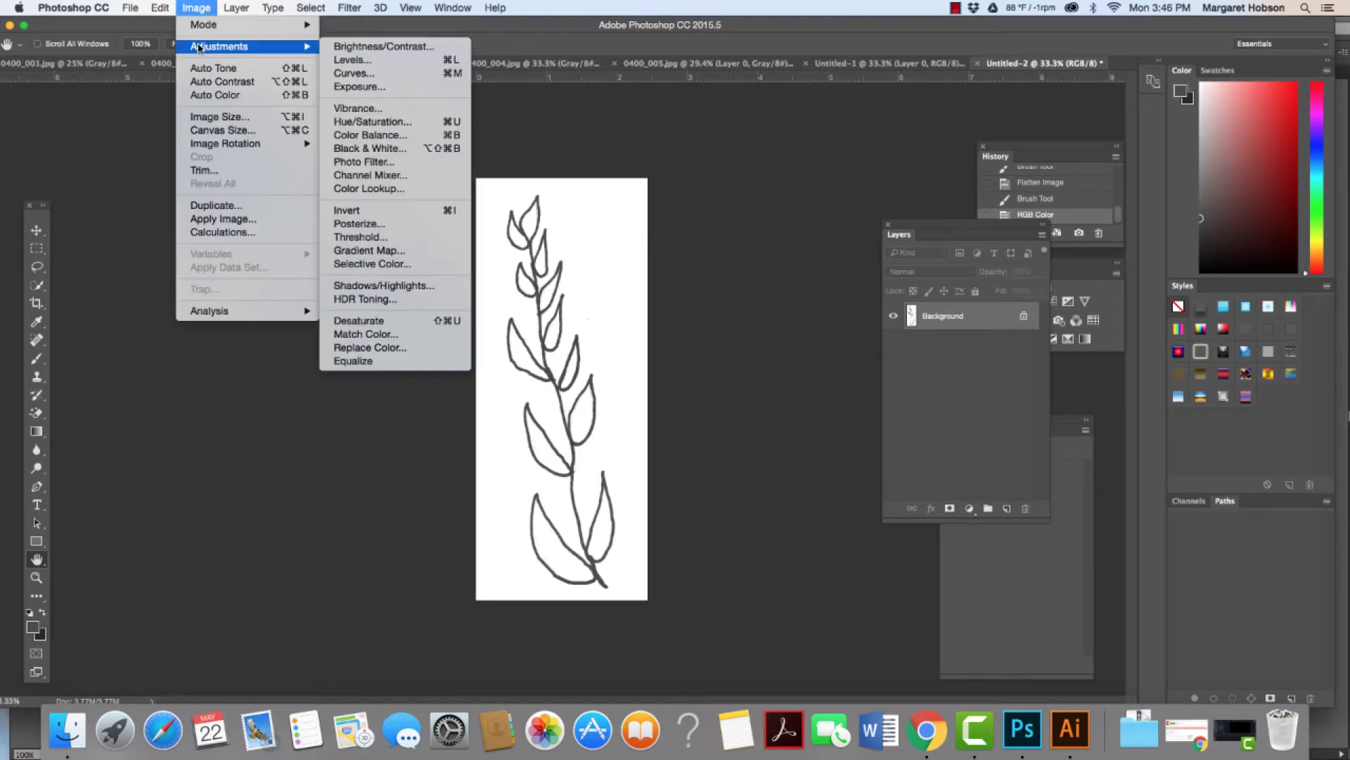
{"action": "left_click", "coordinate": [347, 48]}
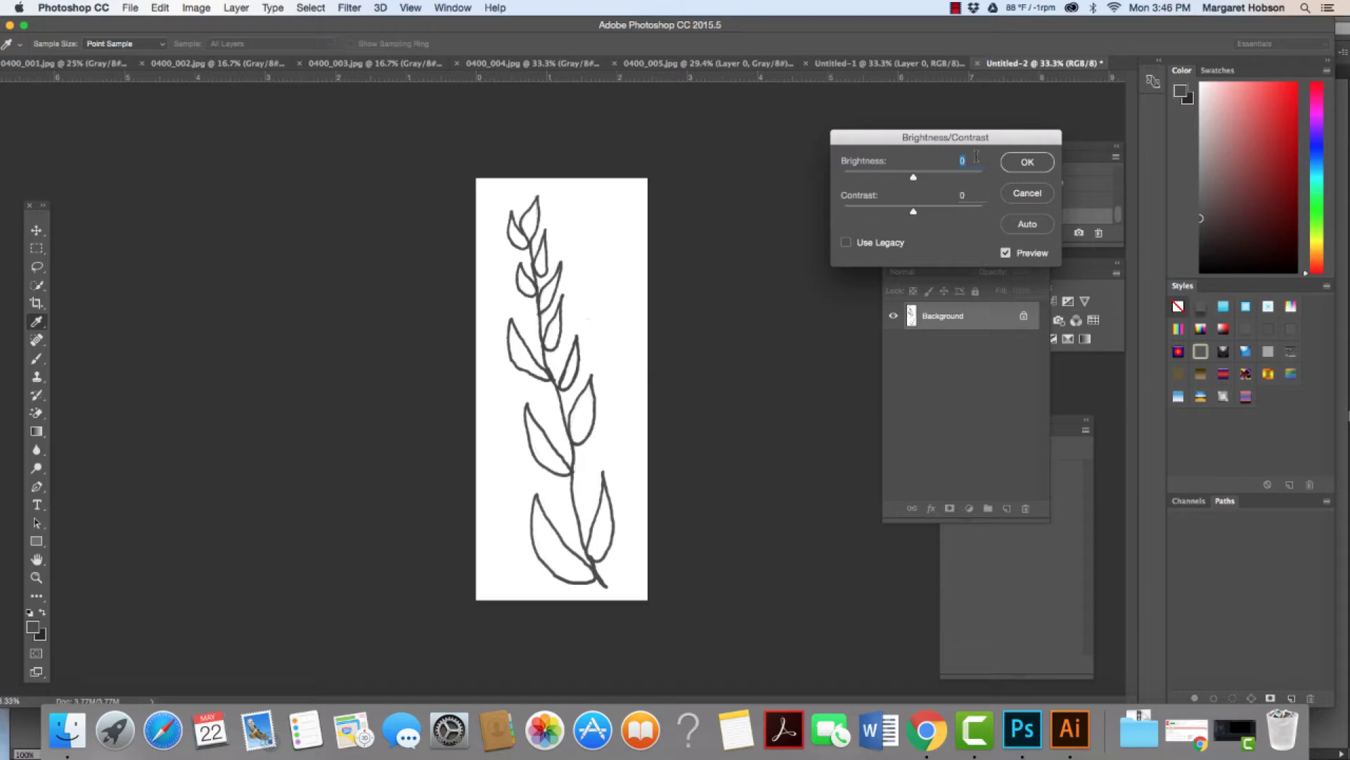
{"action": "left_click_drag", "start_coordinate": [913, 211], "coordinate": [991, 213]}
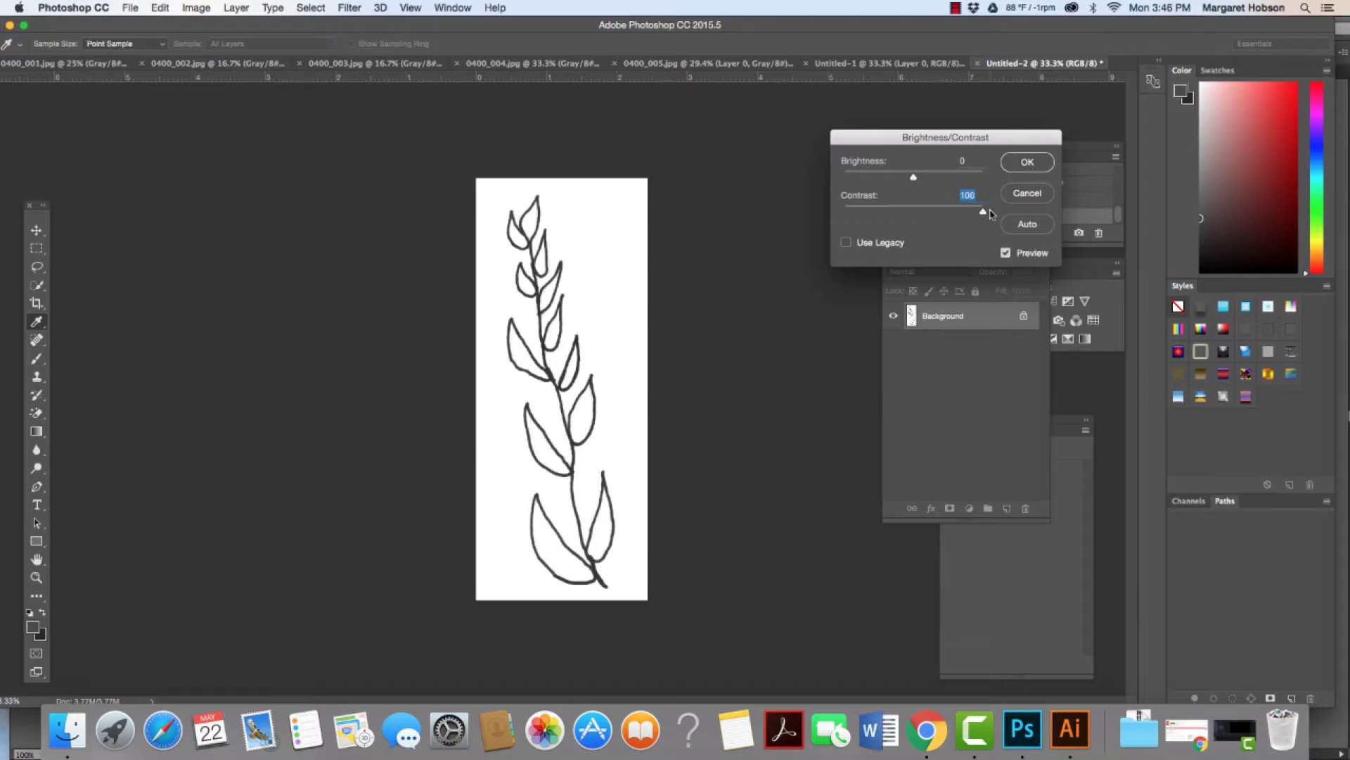
{"action": "mouse_move", "coordinate": [913, 177]}
{"action": "left_mouse_down"}
{"action": "mouse_move", "coordinate": [939, 181]}
{"action": "mouse_move", "coordinate": [927, 181]}
{"action": "left_mouse_up"}
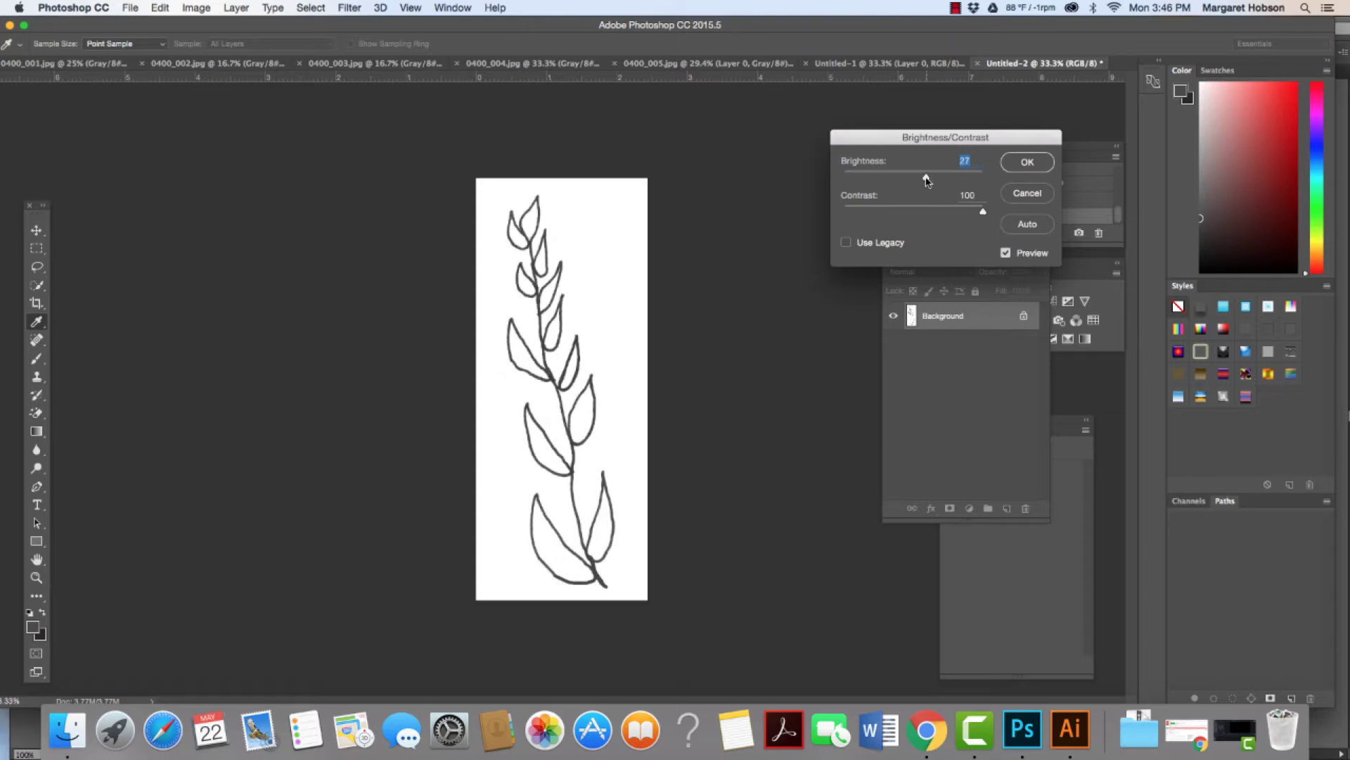
{"action": "left_click", "coordinate": [1028, 161]}
{"action": "key", "text": "h"}
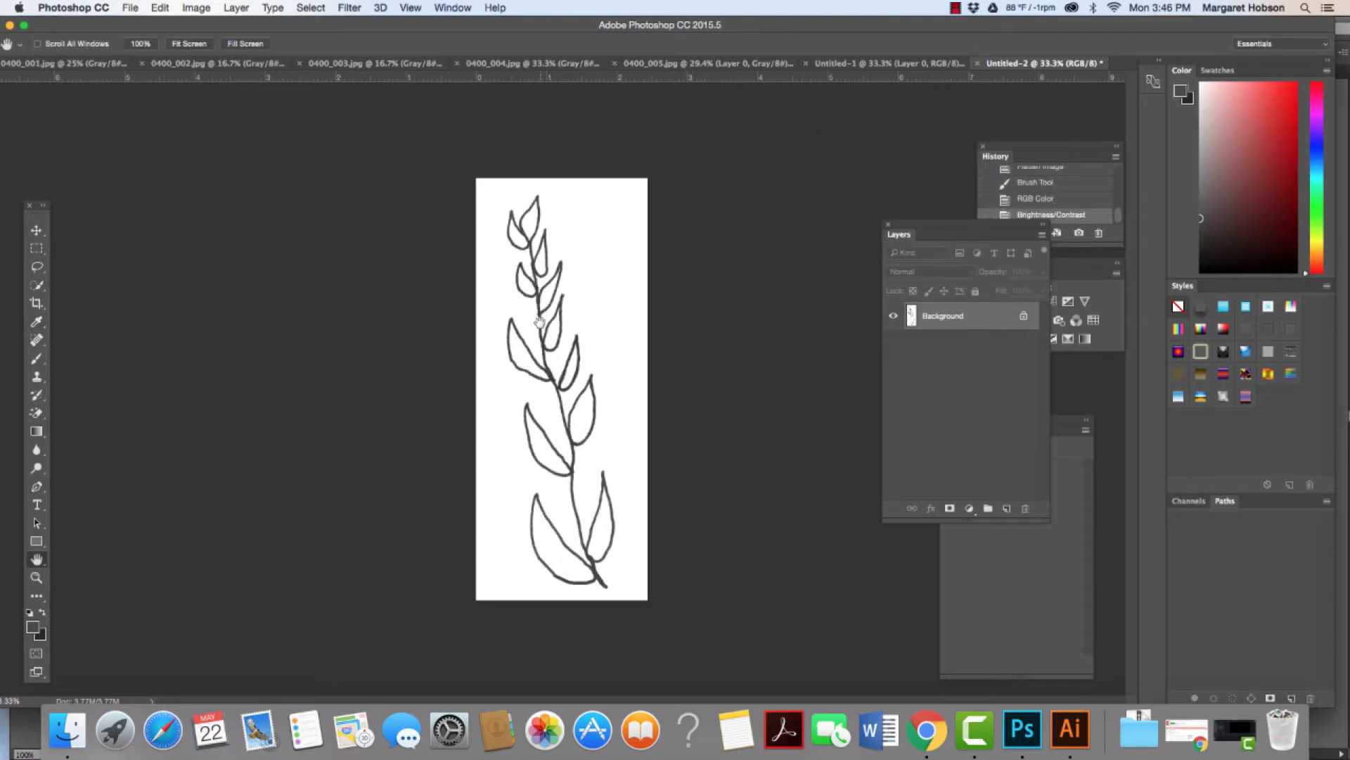
Unlock the vine drawing's background so it becomes a regular editable layer.
{"action": "key", "text": "super+plus"}
{"action": "key", "text": "super+plus"}
{"action": "key", "text": "super+plus"}
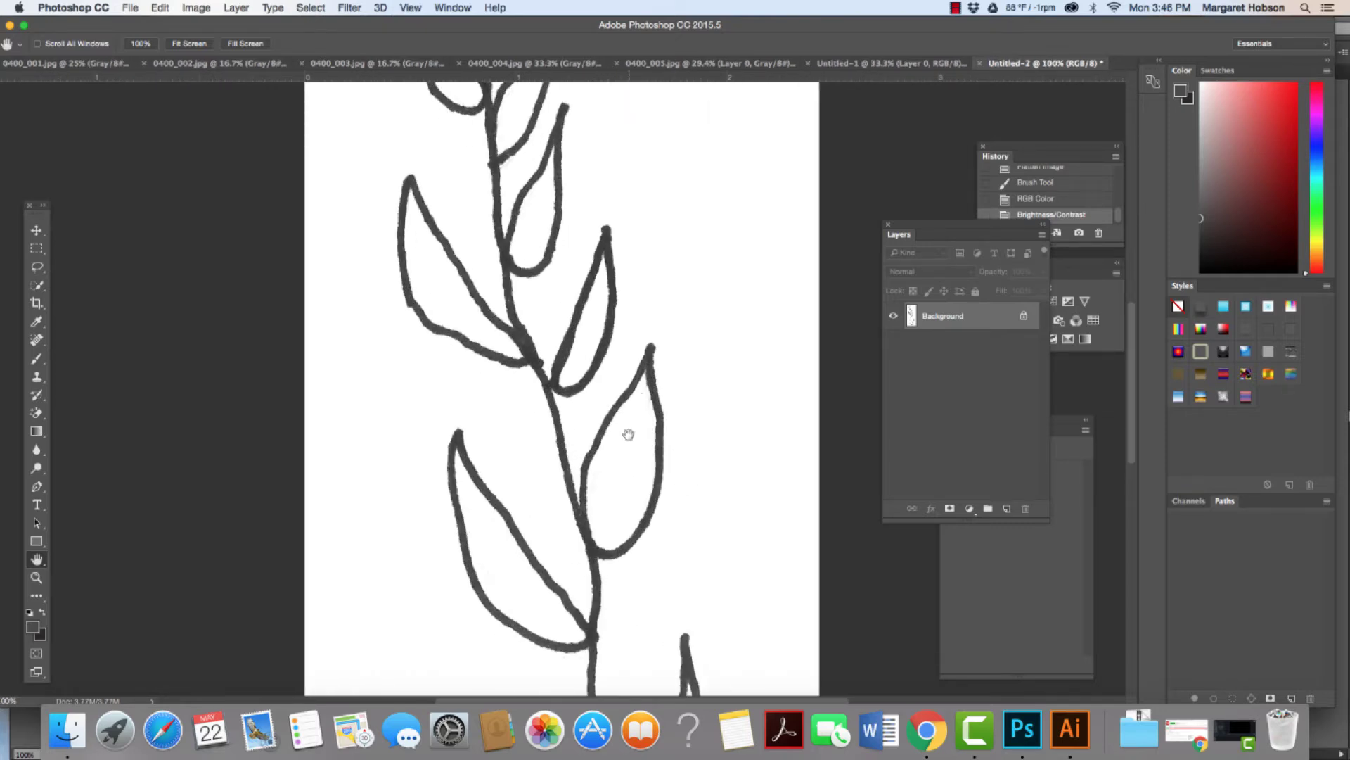
{"action": "left_click_drag", "start_coordinate": [555, 633], "coordinate": [567, 467]}
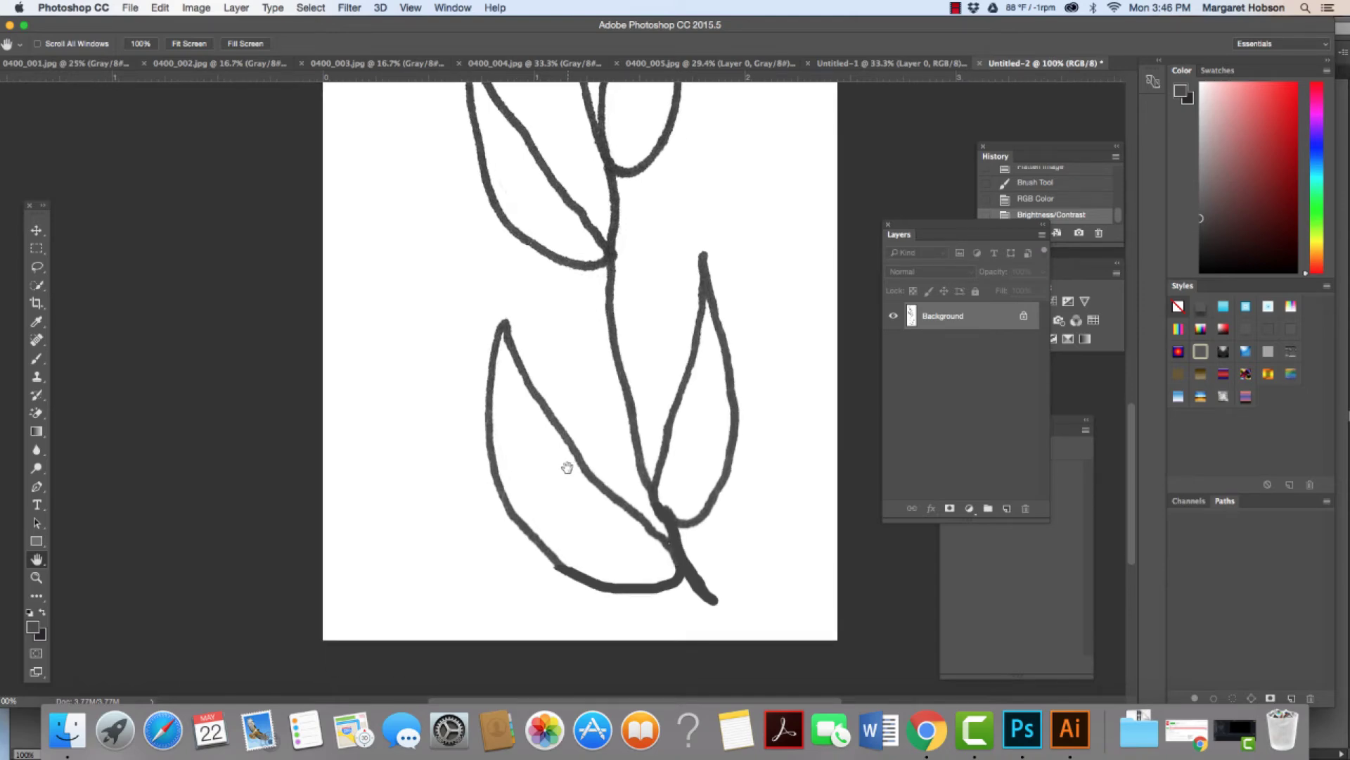
{"action": "left_click_drag", "start_coordinate": [567, 467], "coordinate": [596, 439]}
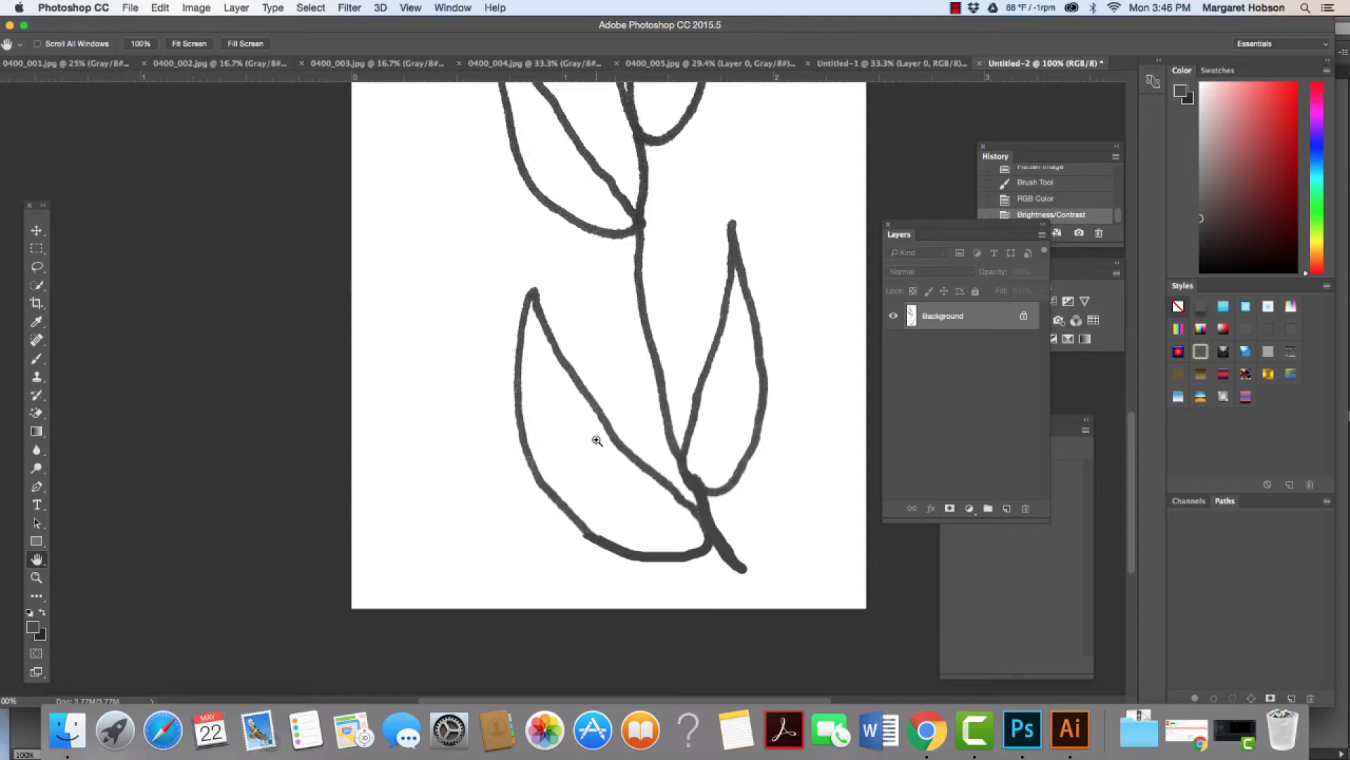
{"action": "left_click", "coordinate": [597, 440]}
{"action": "scroll", "coordinate": [706, 509], "scroll_direction": "down", "scroll_amount": 5}
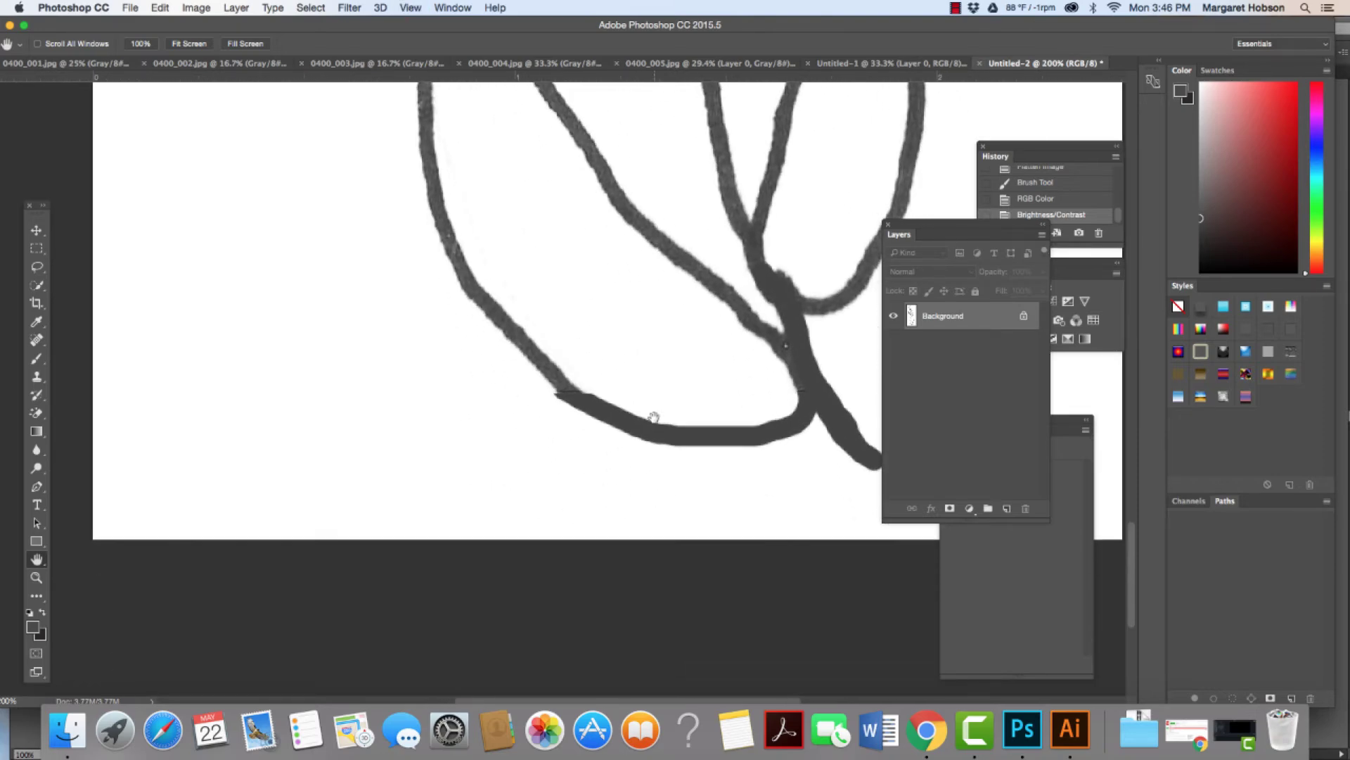
{"action": "left_click", "coordinate": [1024, 319]}
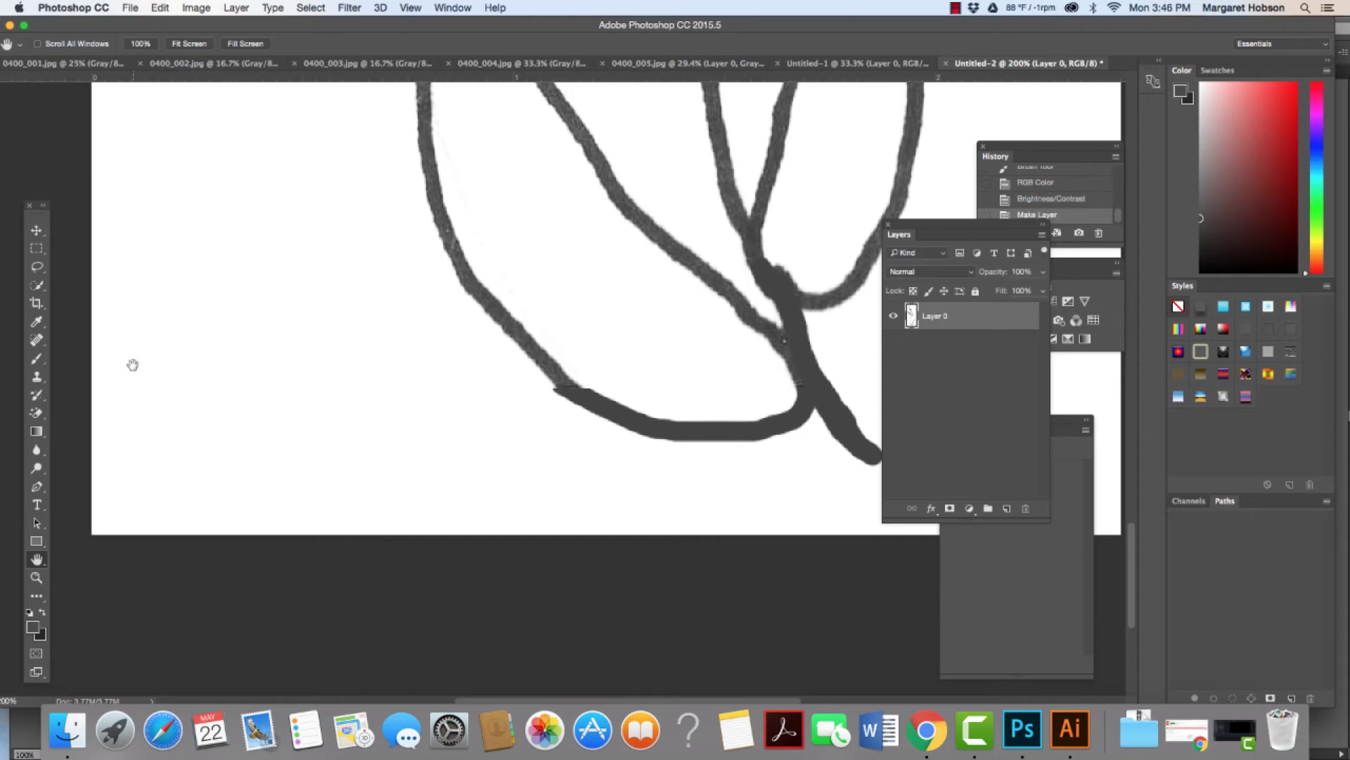
Brush over the joint where the lowest leaf's scanned outline meets its painted lower edge to blend the two line widths.
{"action": "left_click", "coordinate": [40, 361]}
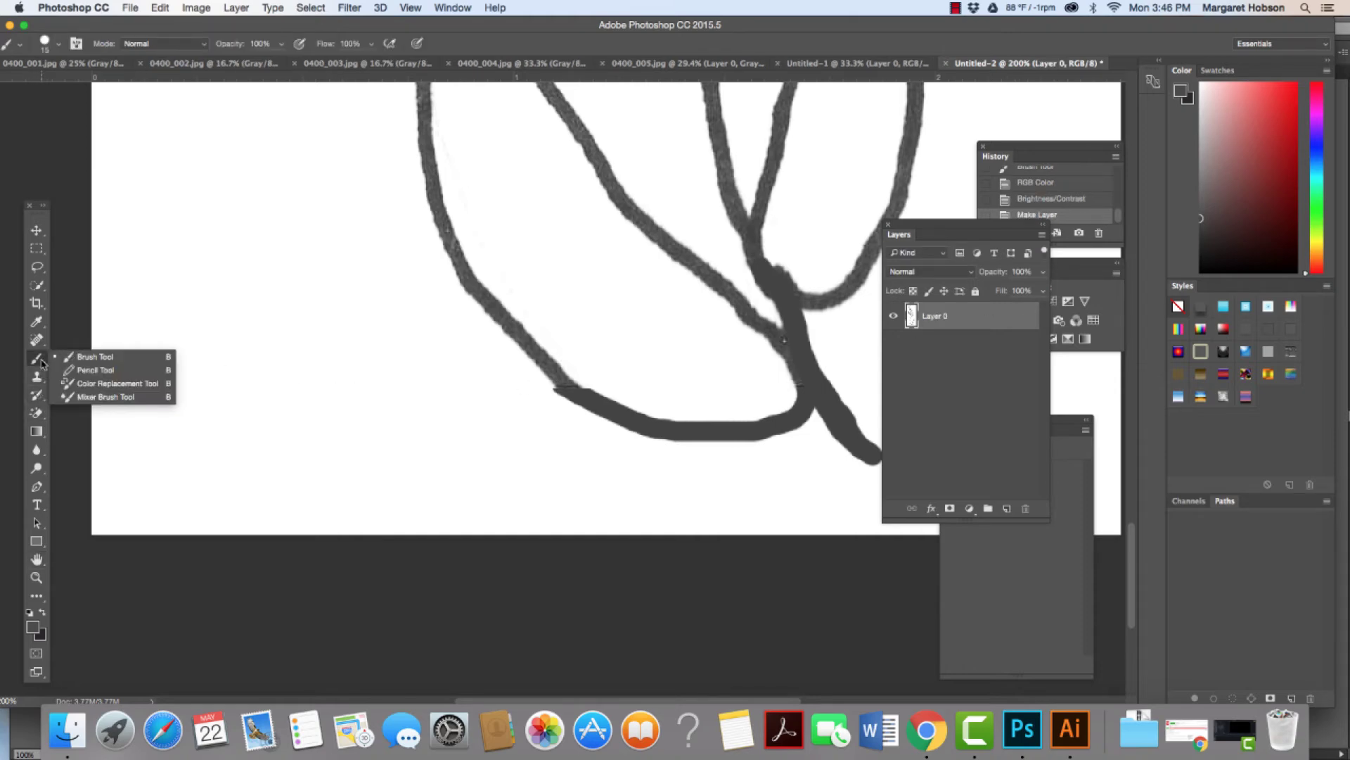
{"action": "left_click", "coordinate": [105, 357]}
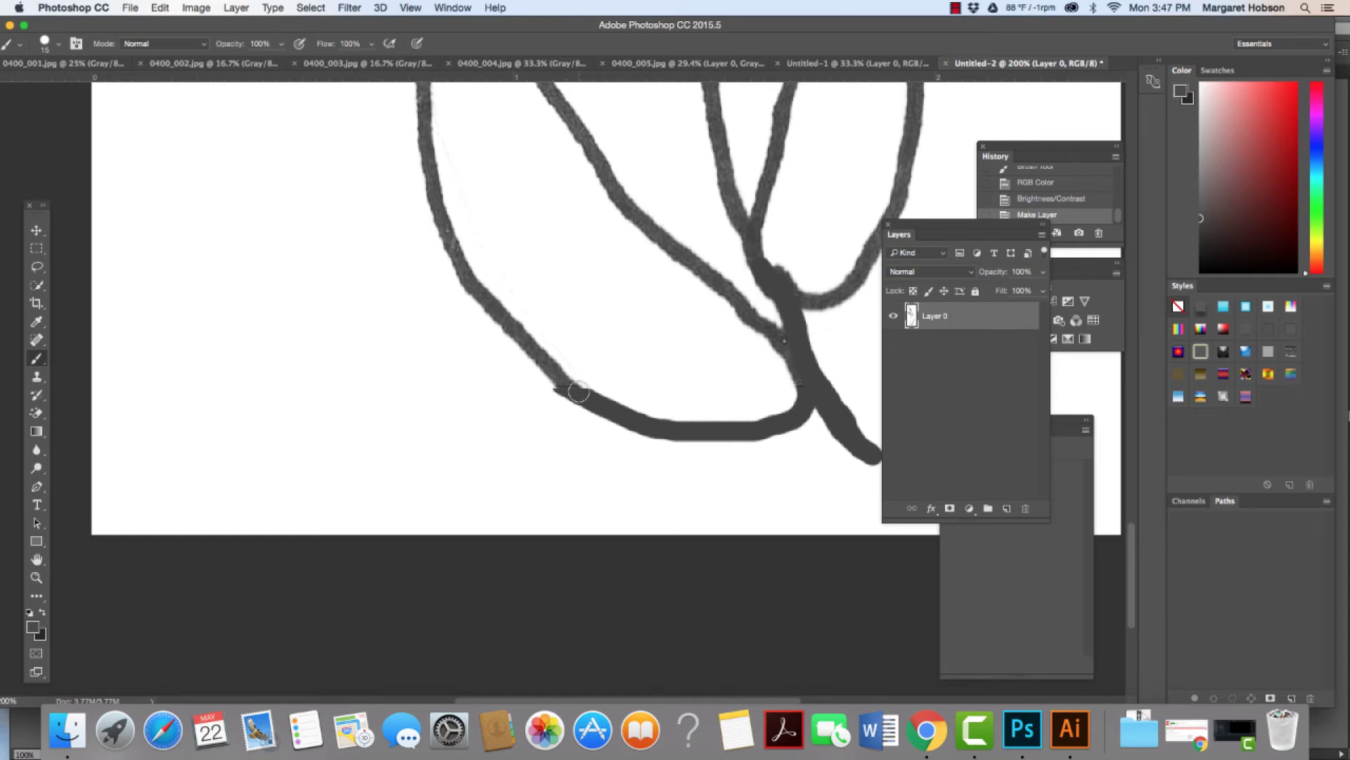
{"action": "left_click_drag", "start_coordinate": [579, 392], "coordinate": [528, 346]}
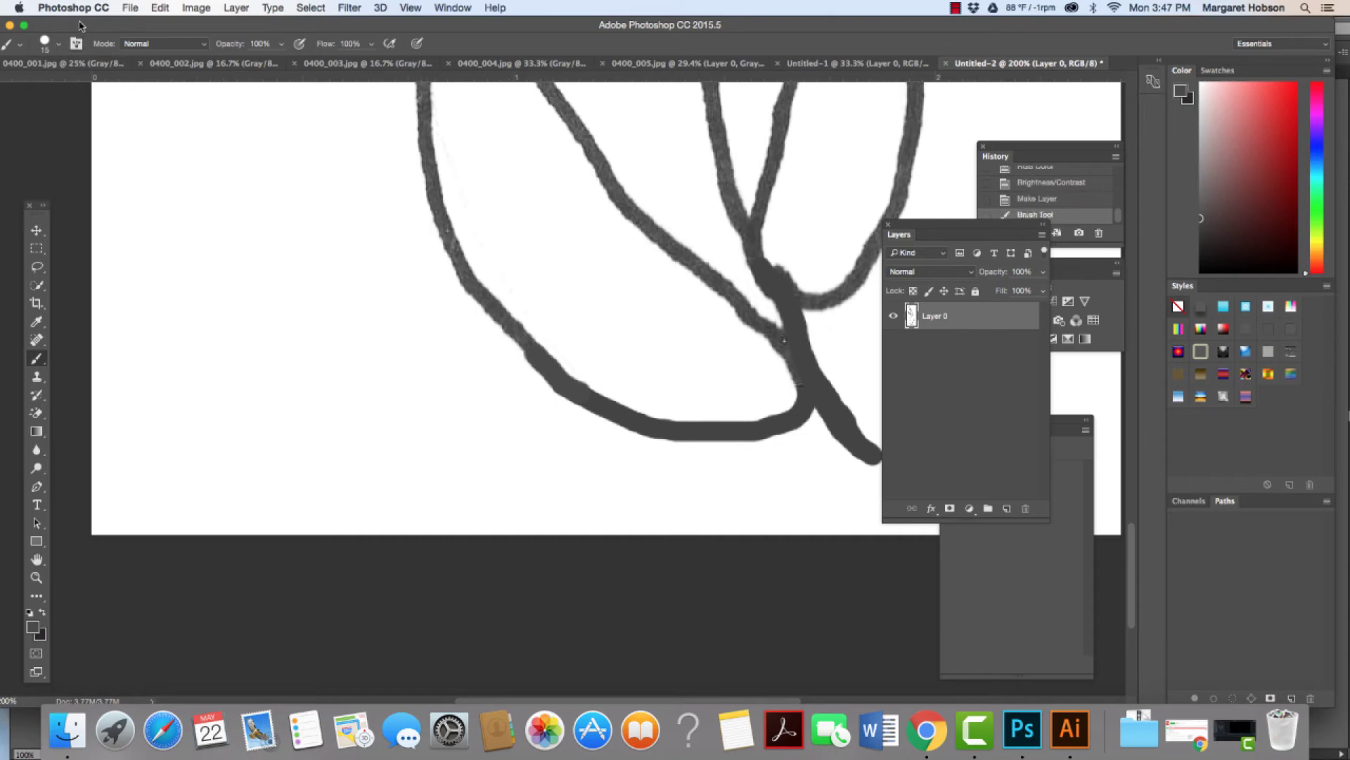
Set the brush size to 12 px and smooth the lowest leaf's lower outline around the repaired joint.
{"action": "left_click_drag", "start_coordinate": [81, 26], "coordinate": [118, 27]}
{"action": "left_click", "coordinate": [94, 43]}
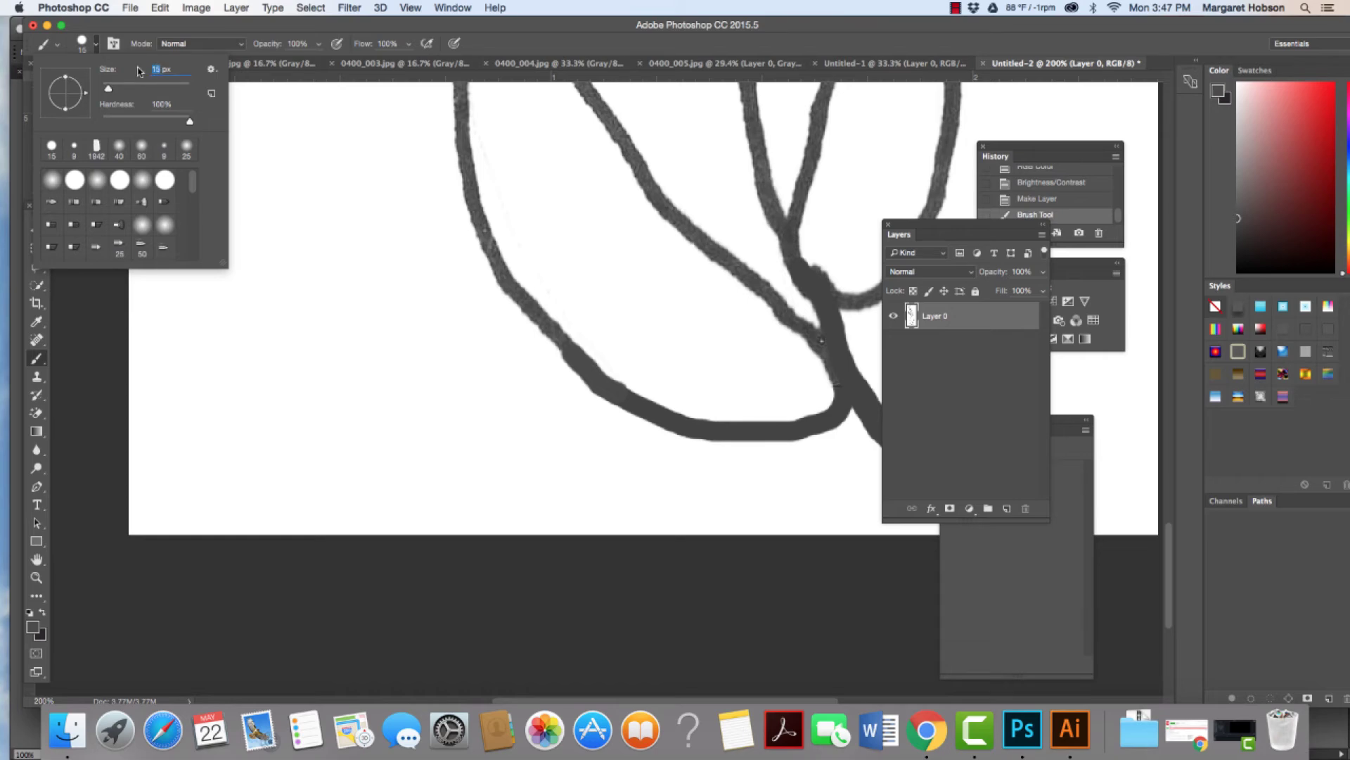
{"action": "type", "text": "12"}
{"action": "left_click_drag", "start_coordinate": [559, 338], "coordinate": [644, 406]}
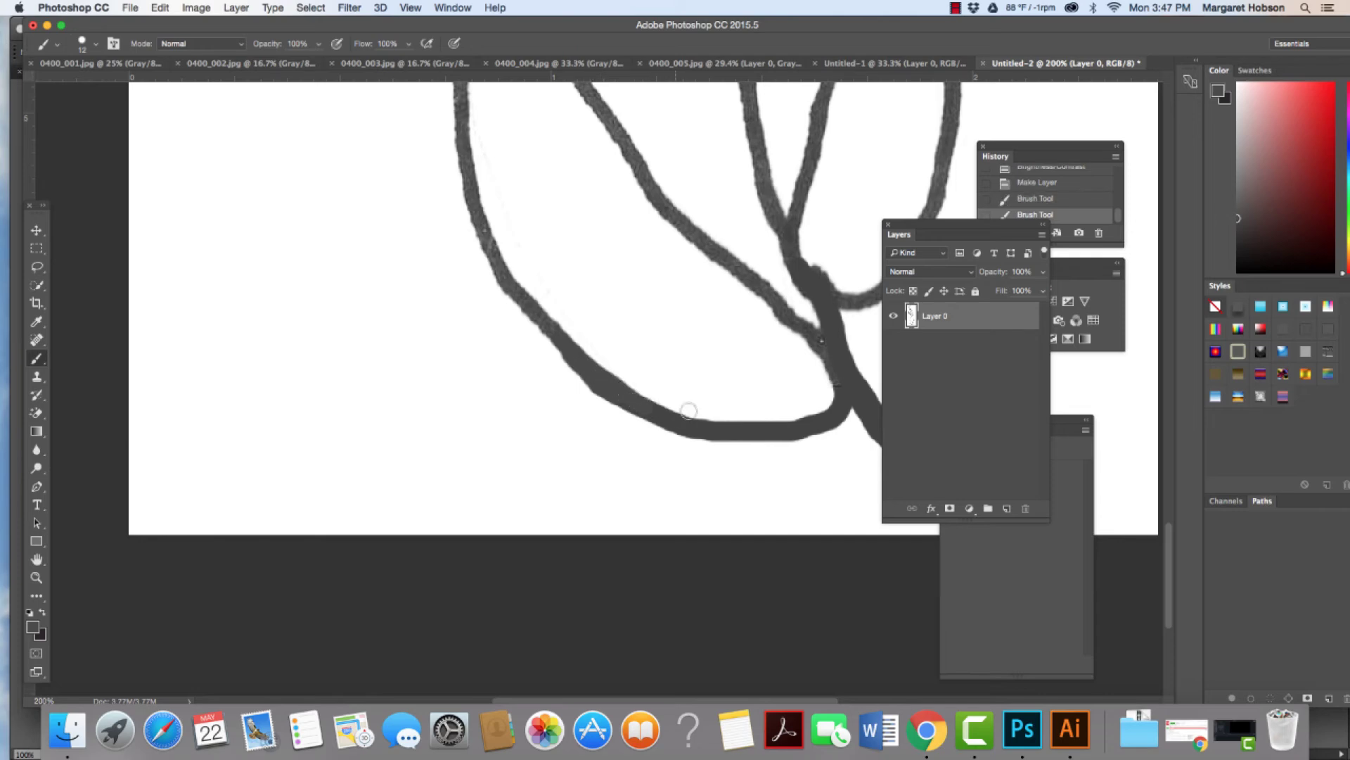
Save the vine drawing to the Desktop as a JPEG named leaves, with medium quality 5 and progressive format with 3 scans.
{"action": "key", "text": "super+minus"}
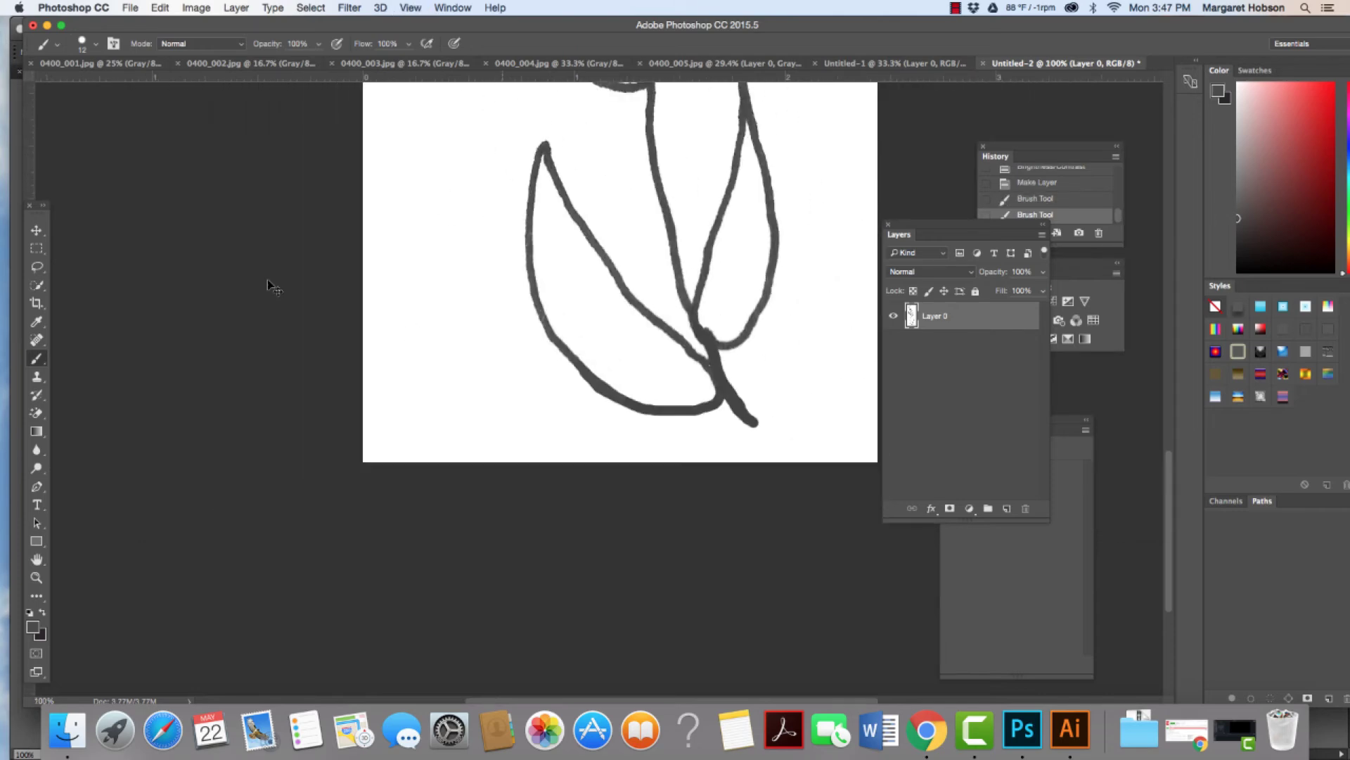
{"action": "key", "text": "super+minus"}
{"action": "key", "text": "super+minus"}
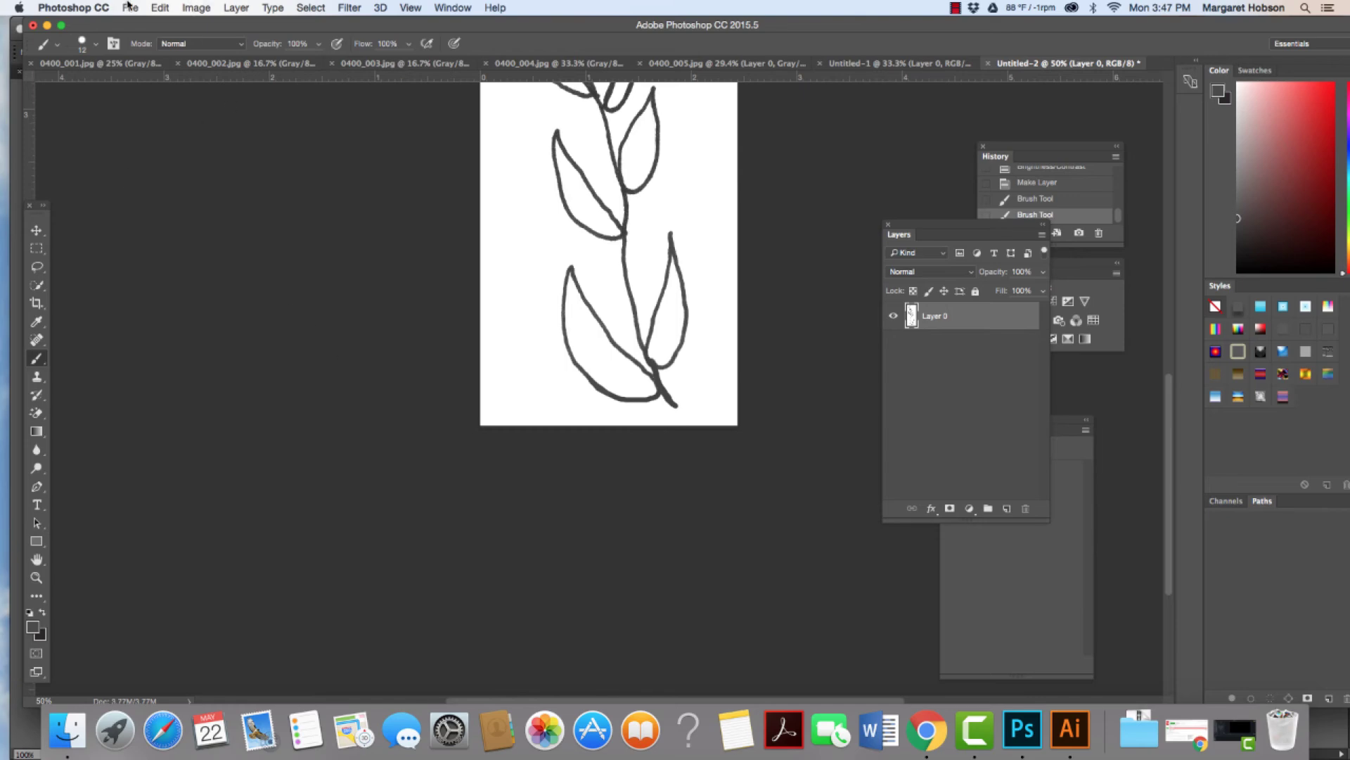
{"action": "left_click", "coordinate": [128, 6]}
{"action": "left_click", "coordinate": [154, 155]}
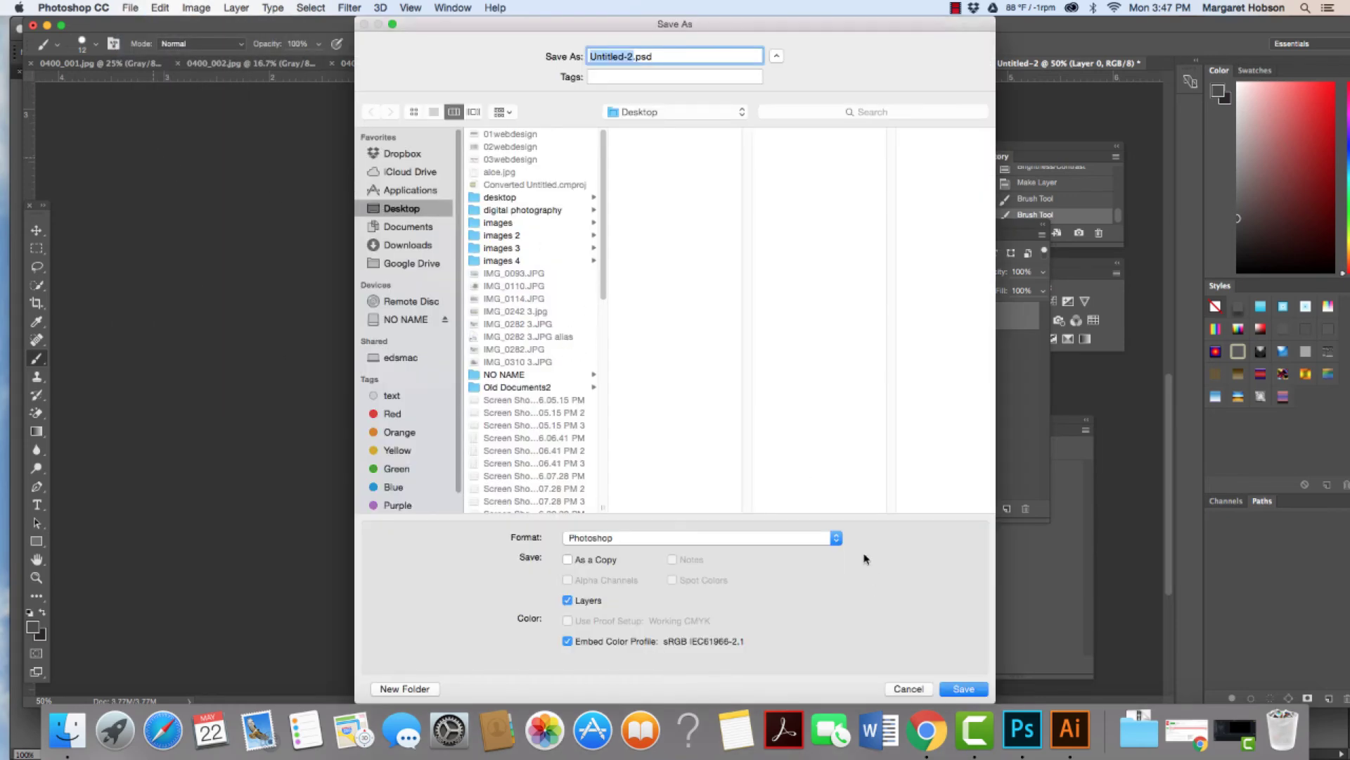
{"action": "left_click", "coordinate": [834, 539]}
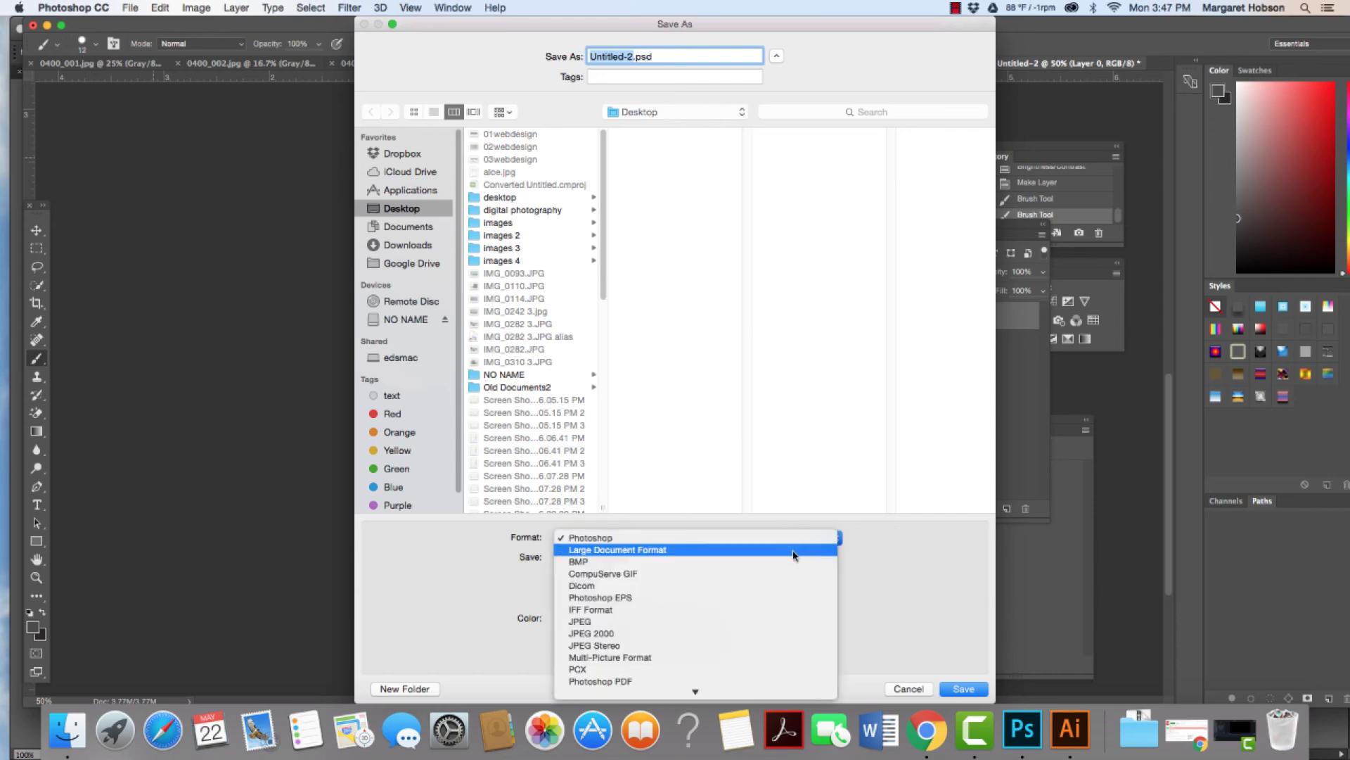
{"action": "left_click", "coordinate": [750, 623]}
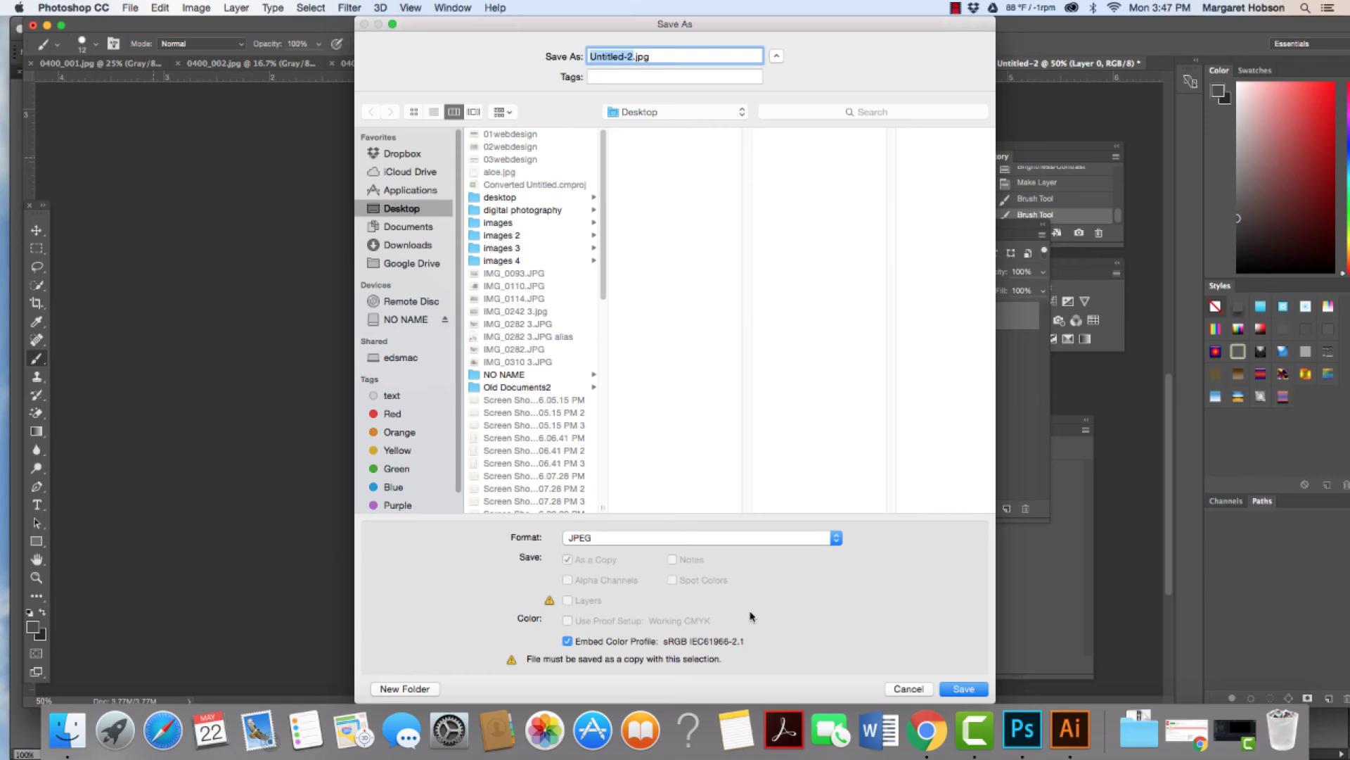
{"action": "type", "text": "leaves"}
{"action": "left_click", "coordinate": [963, 688]}
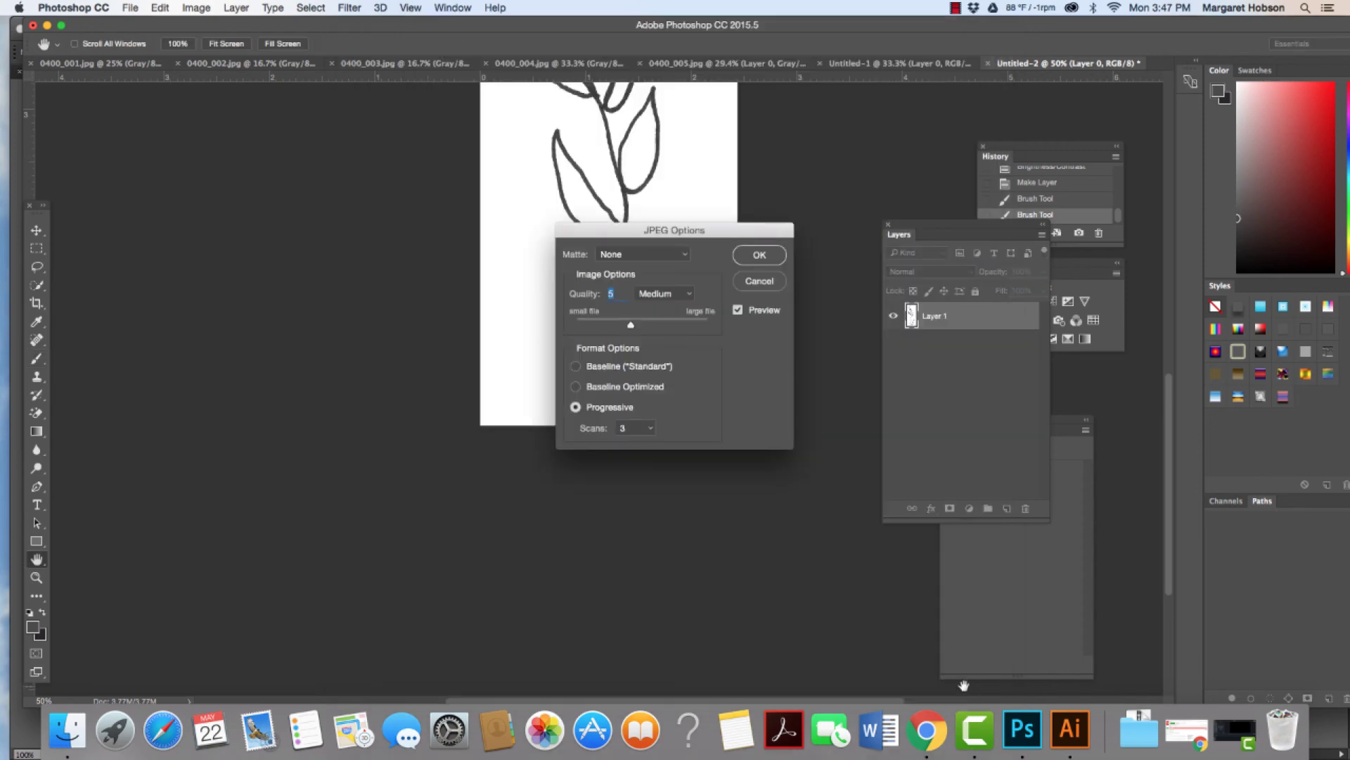
{"action": "left_click", "coordinate": [759, 256]}
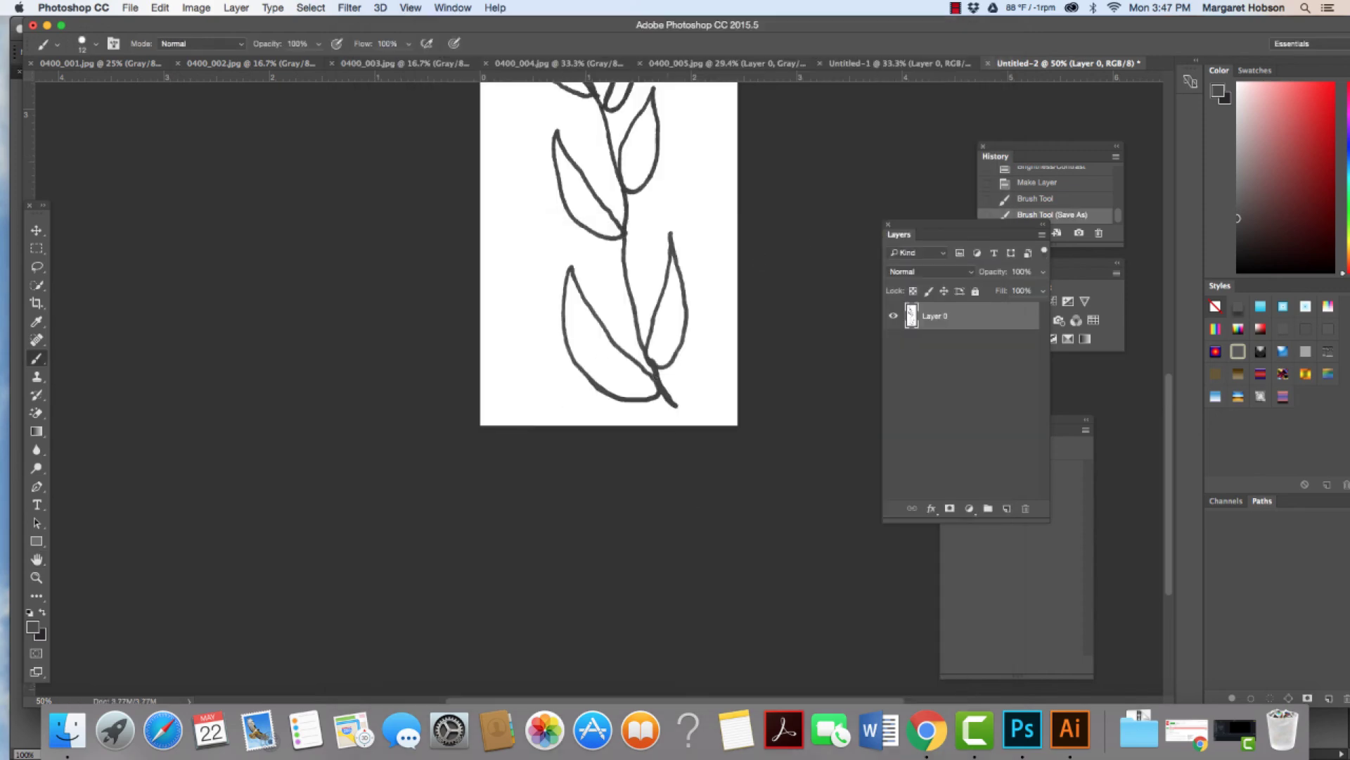
{"action": "key", "text": "h"}
{"action": "mouse_move", "coordinate": [616, 279]}
{"action": "left_mouse_down"}
{"action": "mouse_move", "coordinate": [607, 436]}
{"action": "mouse_move", "coordinate": [587, 515]}
{"action": "mouse_move", "coordinate": [596, 547]}
{"action": "mouse_move", "coordinate": [603, 518]}
{"action": "mouse_move", "coordinate": [630, 543]}
{"action": "mouse_move", "coordinate": [618, 564]}
{"action": "left_mouse_up"}
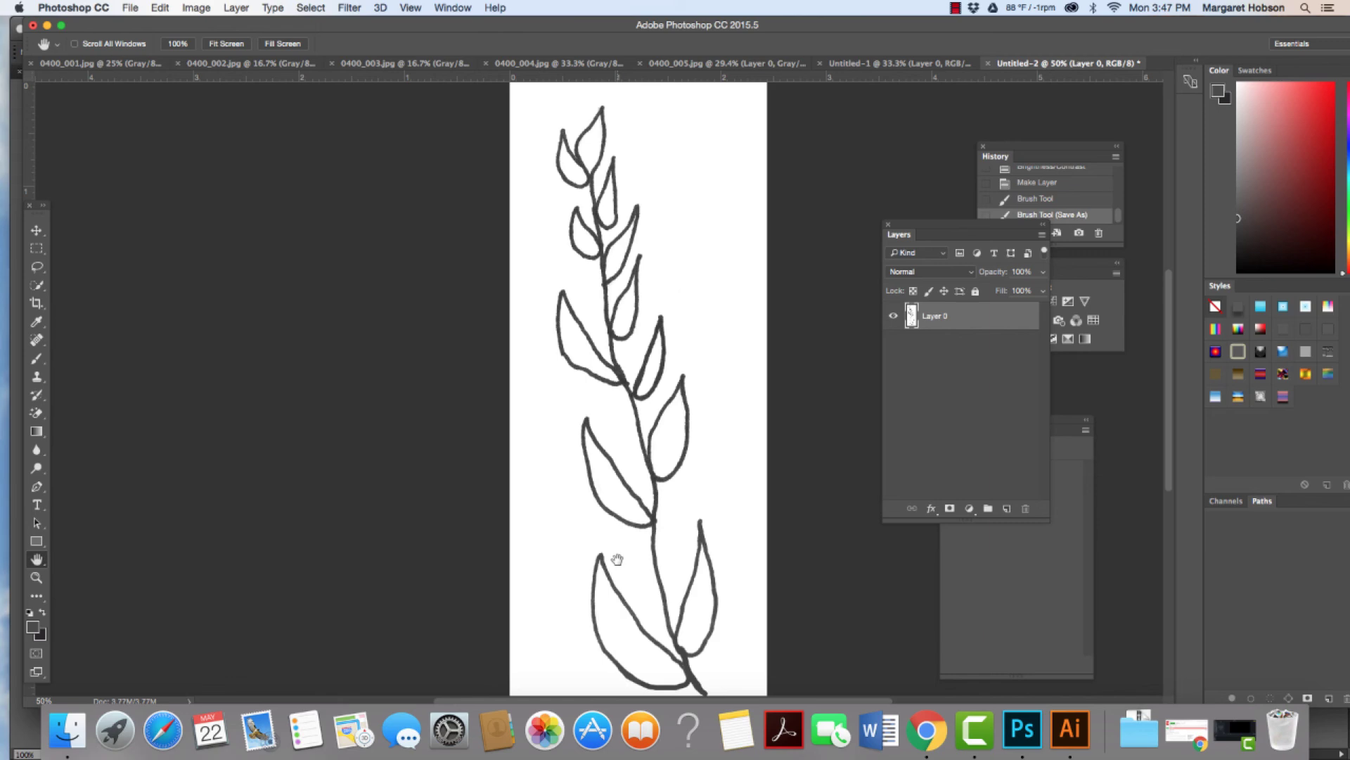